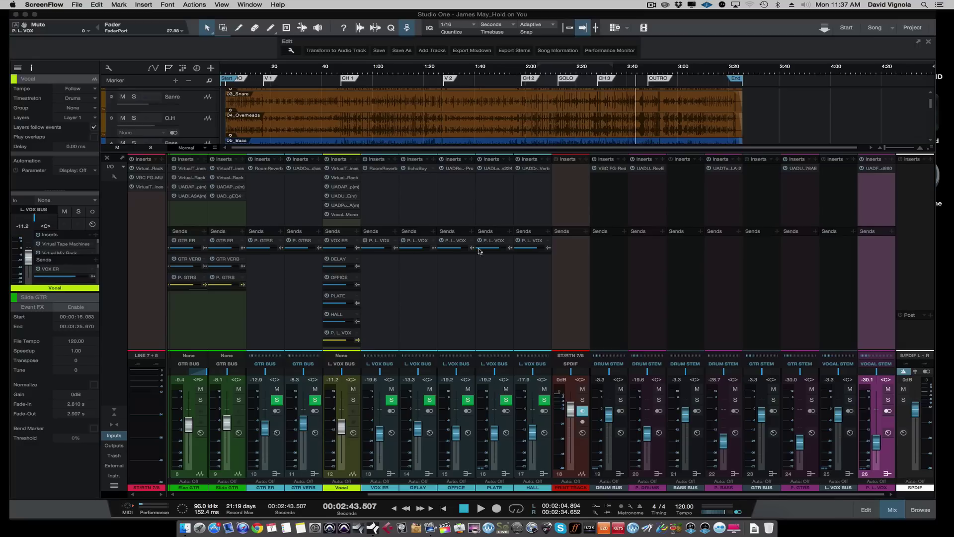
# - Step through the bus and parallel channels in the mixer one by one, from DRUM BUS to P. L. VOX
pyautogui.click(461, 497)
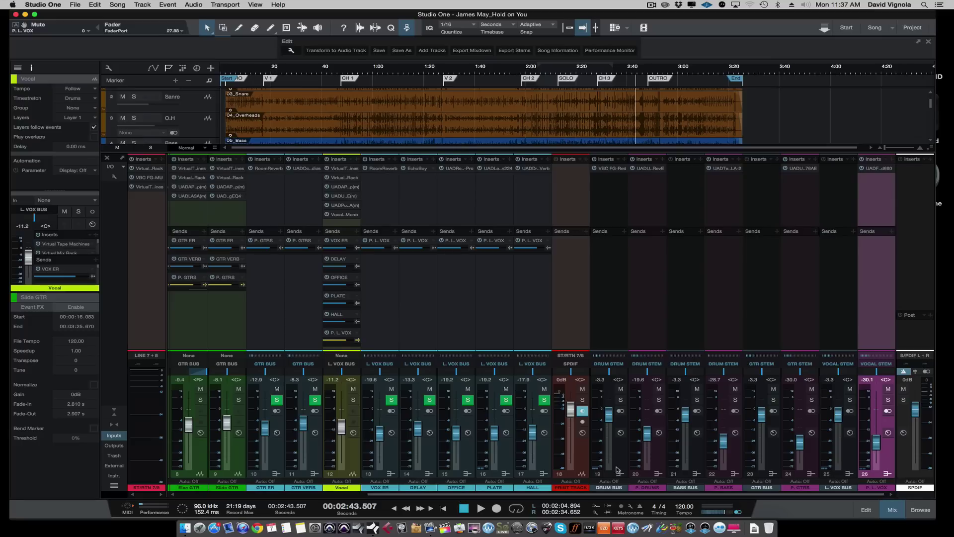
pyautogui.click(580, 458)
pyautogui.click(619, 457)
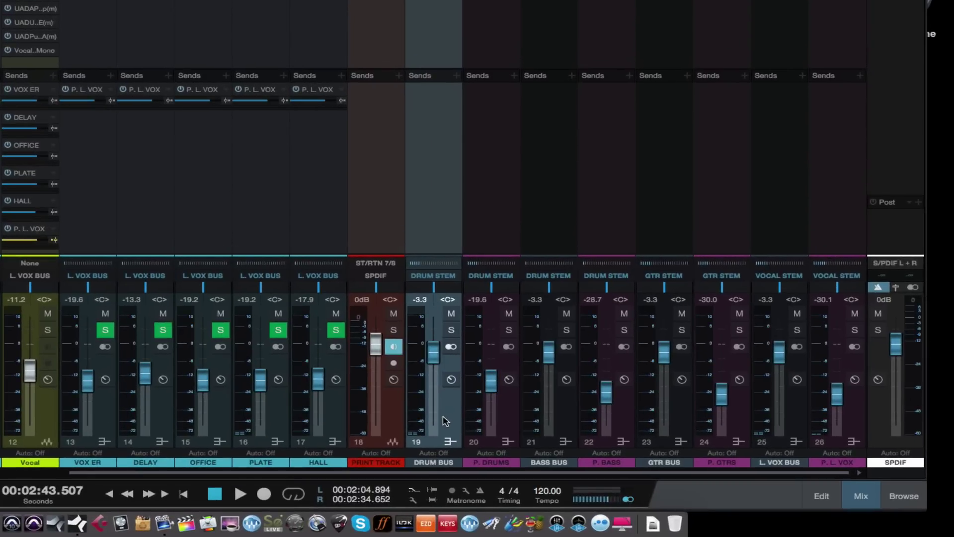
pyautogui.click(500, 412)
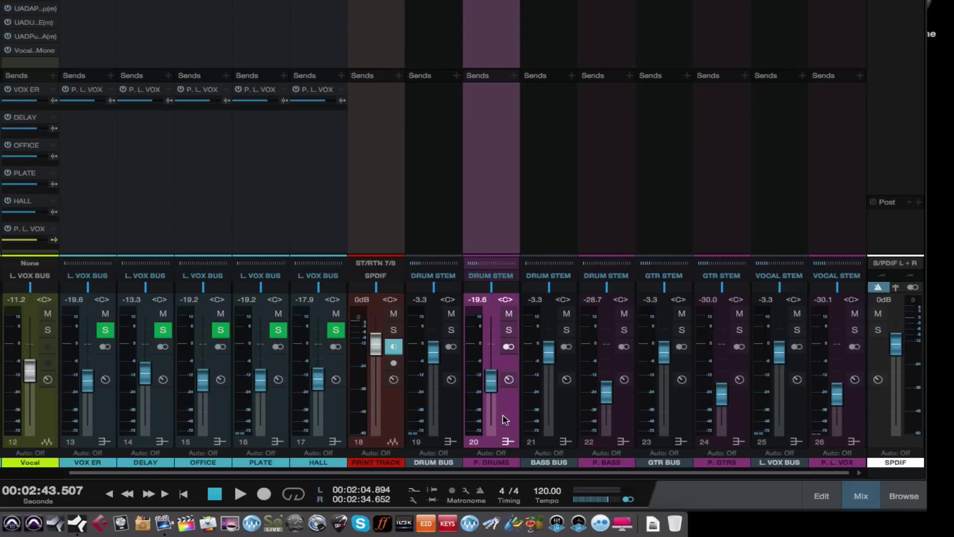
pyautogui.click(566, 417)
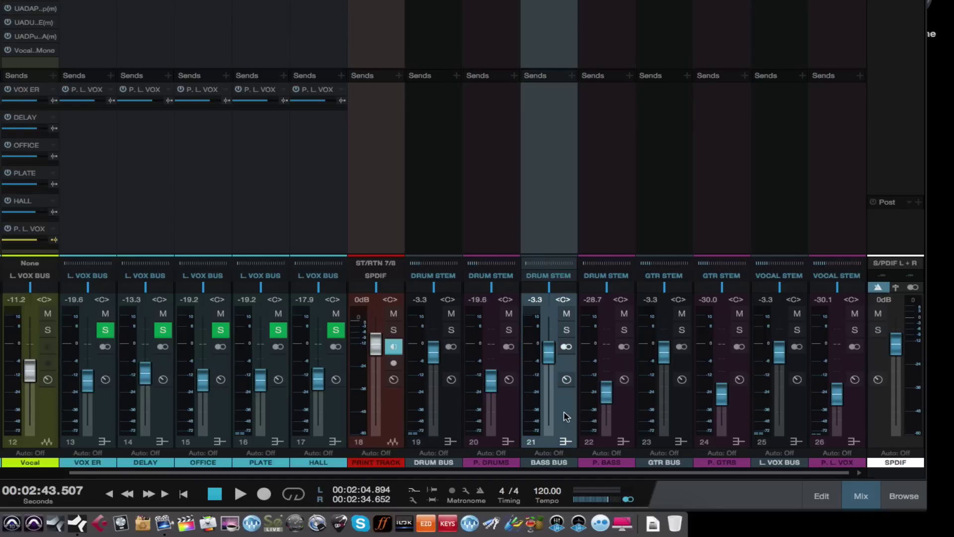
pyautogui.click(624, 426)
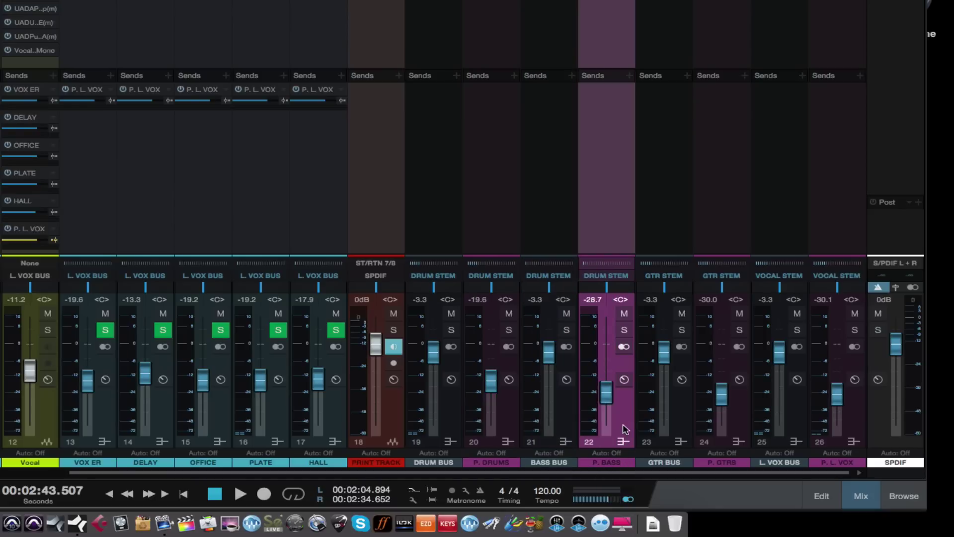
pyautogui.click(689, 428)
pyautogui.click(736, 429)
pyautogui.click(795, 428)
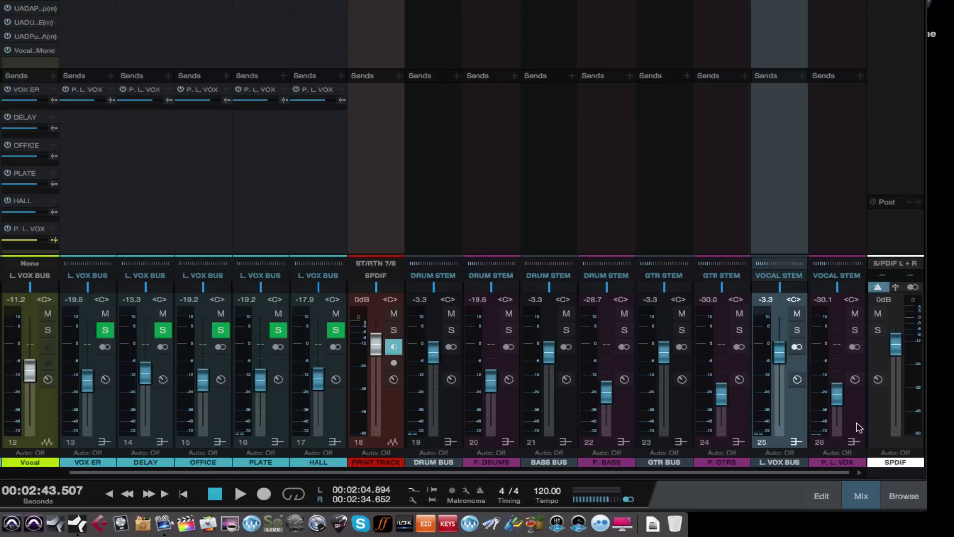
pyautogui.click(862, 426)
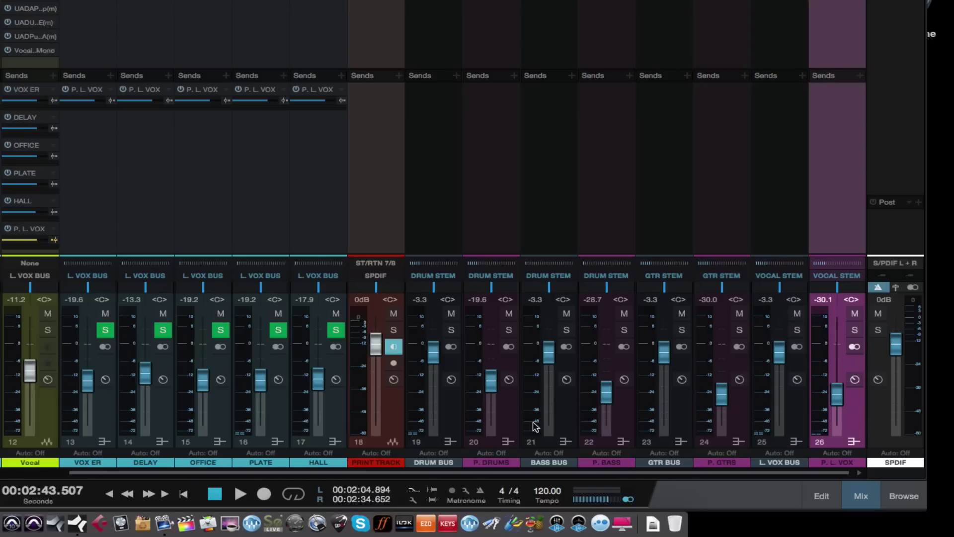
# - Examine only the parallel channels in turn: P. DRUMS, P. BASS, P. GTRS and P. L. VOX
pyautogui.click(507, 426)
pyautogui.click(627, 425)
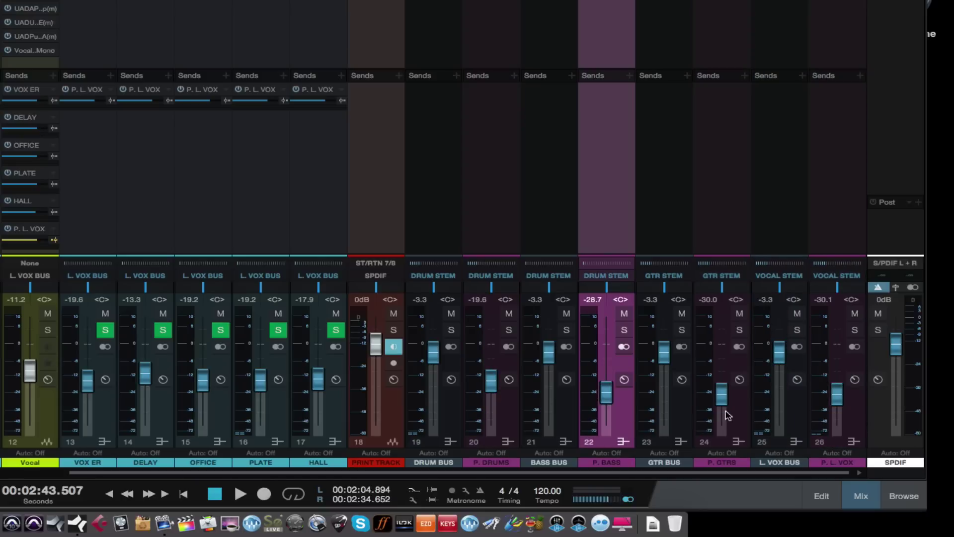
pyautogui.click(740, 413)
pyautogui.click(859, 412)
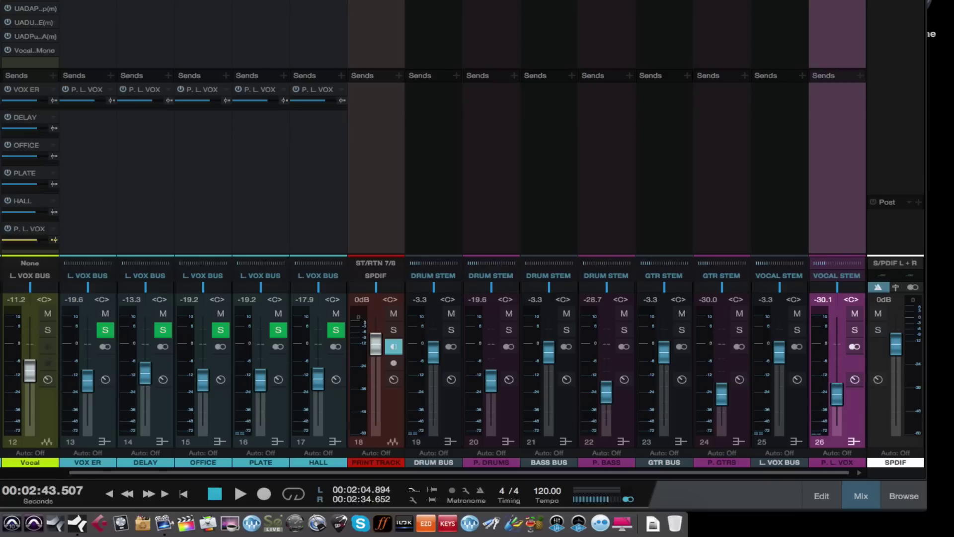
# - Look over the source track channels, and compare DRUM BUS with its parallel channel P. DRUMS
pyautogui.hscroll(-7, 434, 236)
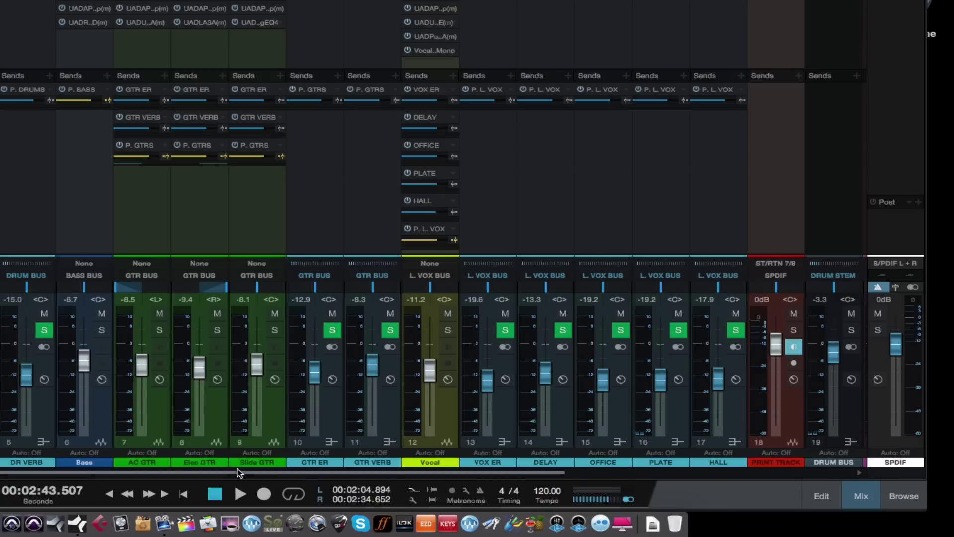
pyautogui.moveTo(237, 476); pyautogui.dragTo(631, 480)
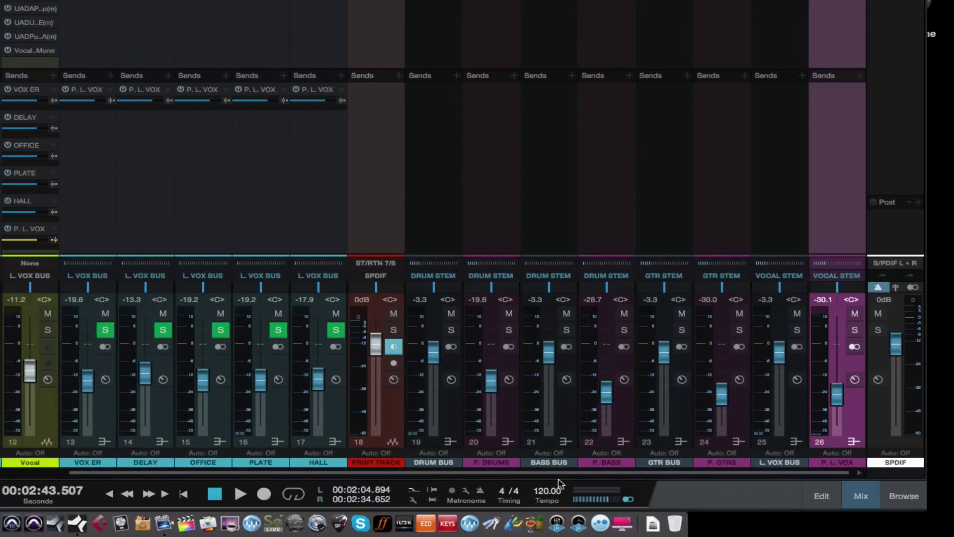
pyautogui.click(455, 420)
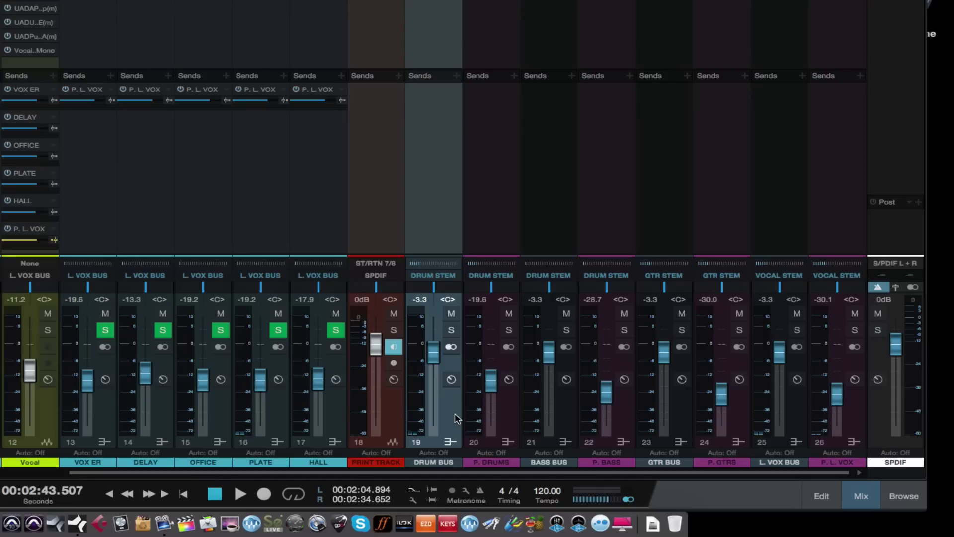
pyautogui.click(508, 417)
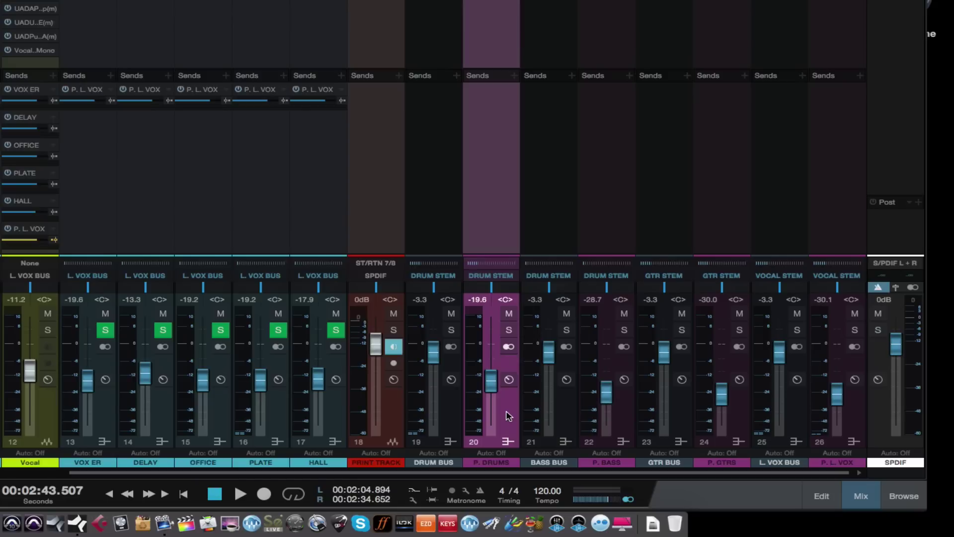
# - Examine the kick, snare and overhead channels in turn for their DRUM BUS output and P. DRUMS sends
pyautogui.moveTo(419, 476); pyautogui.dragTo(44, 478)
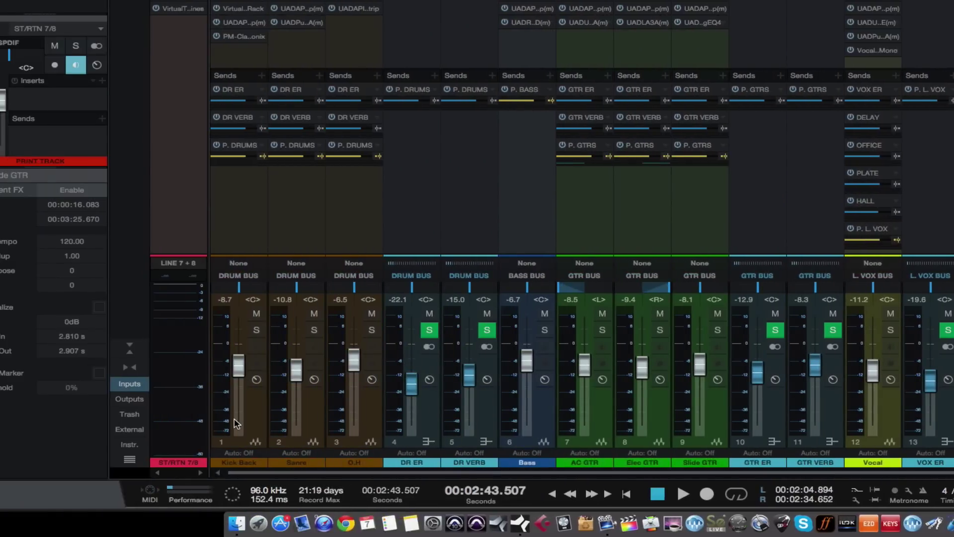
pyautogui.click(247, 423)
pyautogui.click(305, 420)
pyautogui.click(363, 410)
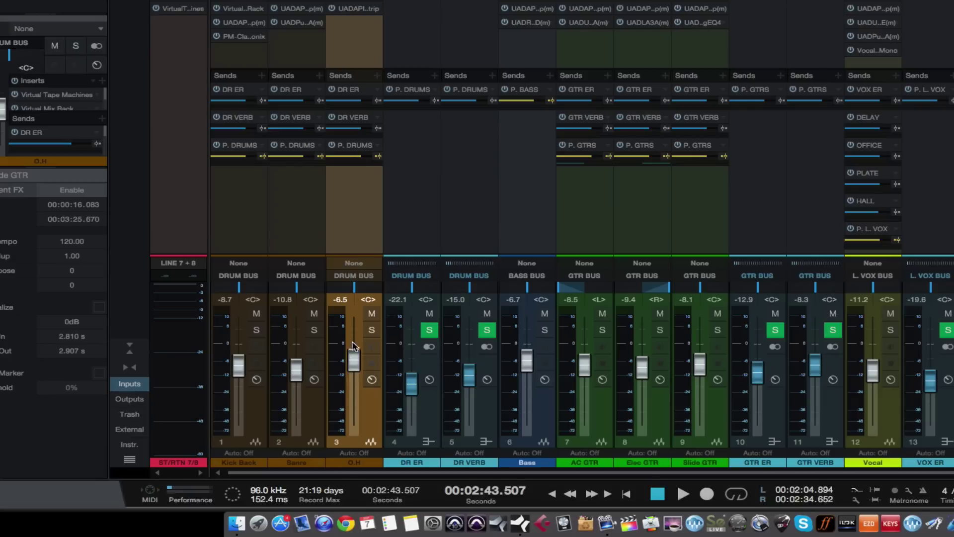
pyautogui.moveTo(352, 163)
pyautogui.click(378, 157)
# - Open the UAD UA 1176LN Rev E insert on P. DRUMS and reposition its plug-in window
pyautogui.hscroll(10, 362, 211)
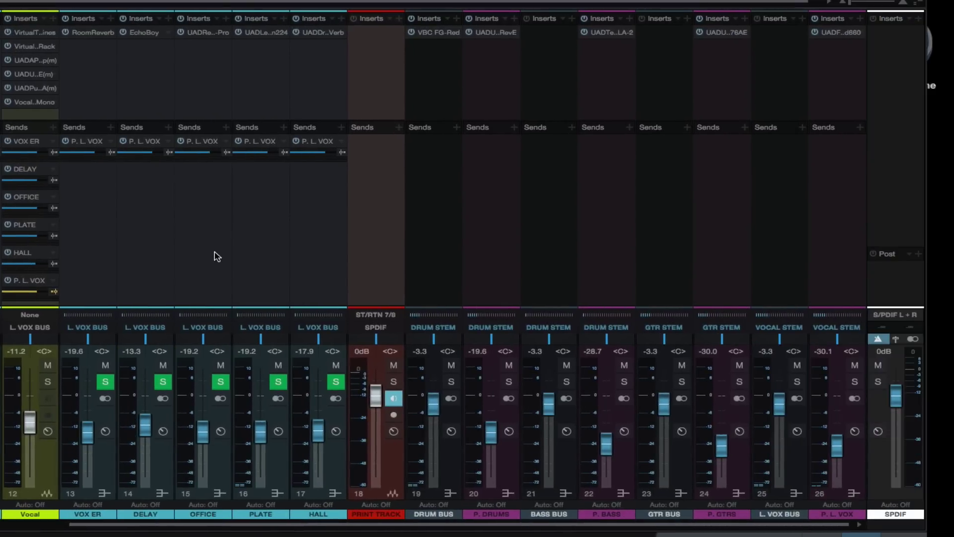
pyautogui.click(513, 465)
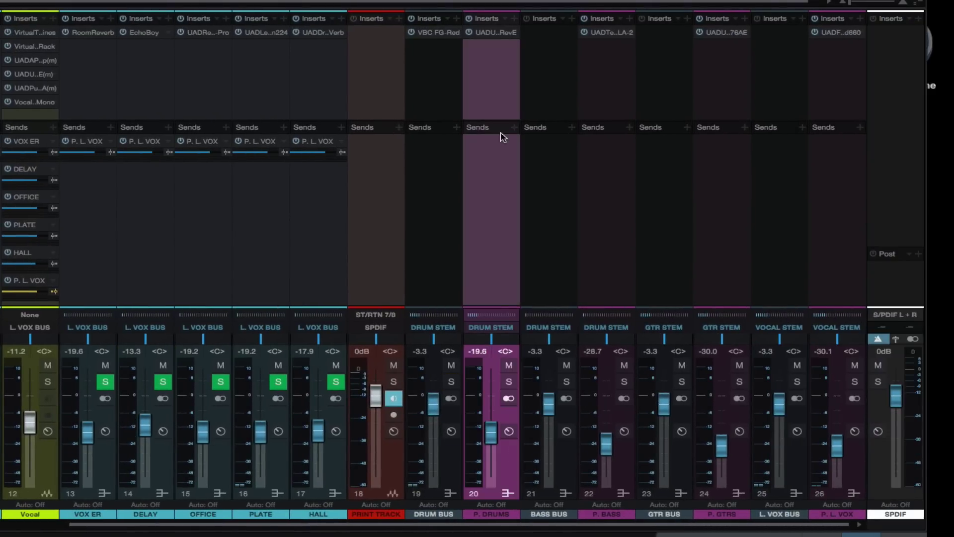
pyautogui.click(490, 33)
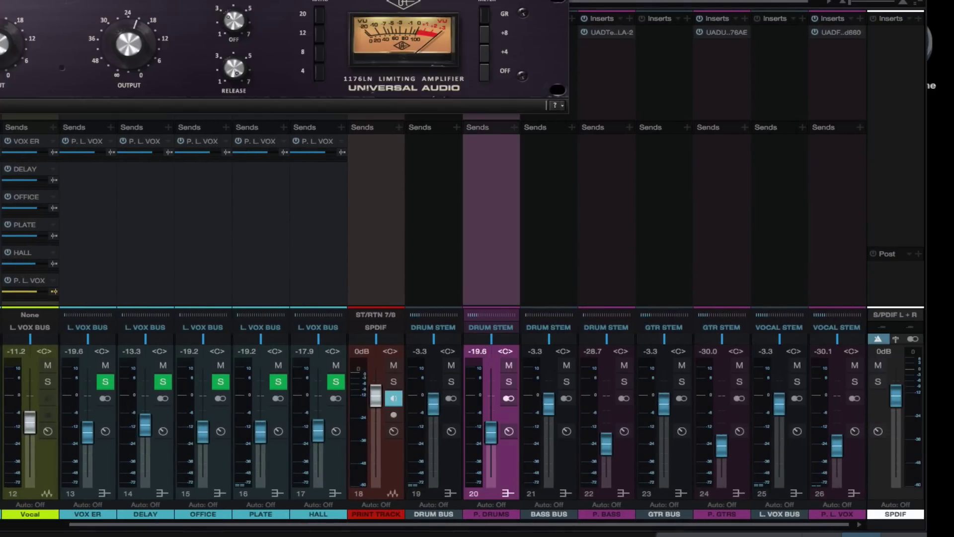
pyautogui.moveTo(348, 0); pyautogui.dragTo(345, 9)
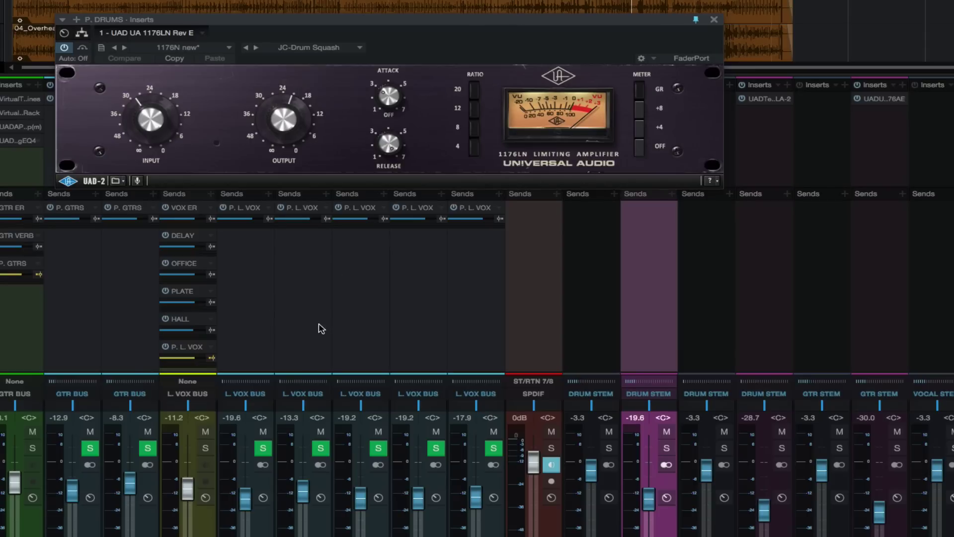
# - Mute the Bass, AC GTR, Elec GTR, Slide GTR and Vocal tracks so only the drums are heard
pyautogui.hscroll(-7, 477, 348)
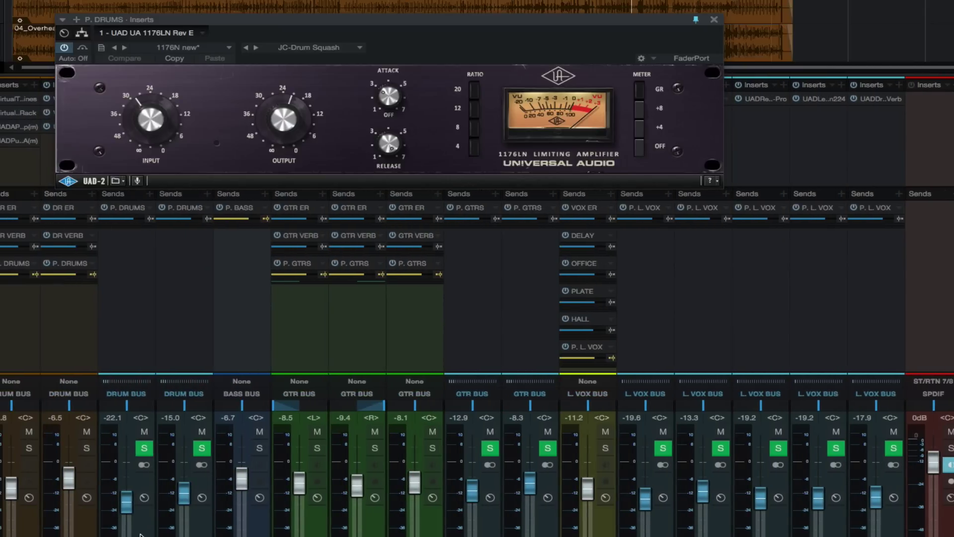
pyautogui.click(258, 431)
pyautogui.click(313, 432)
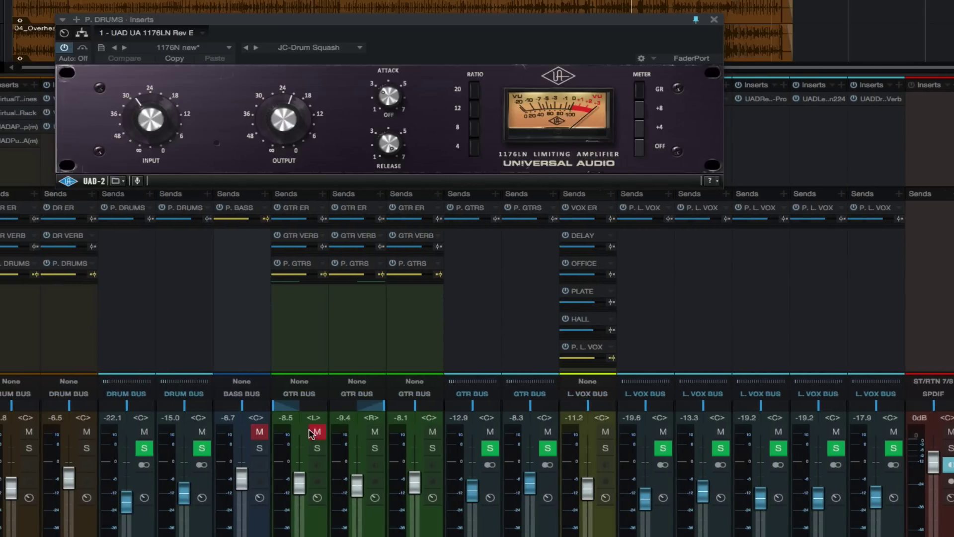
pyautogui.click(366, 434)
pyautogui.click(432, 432)
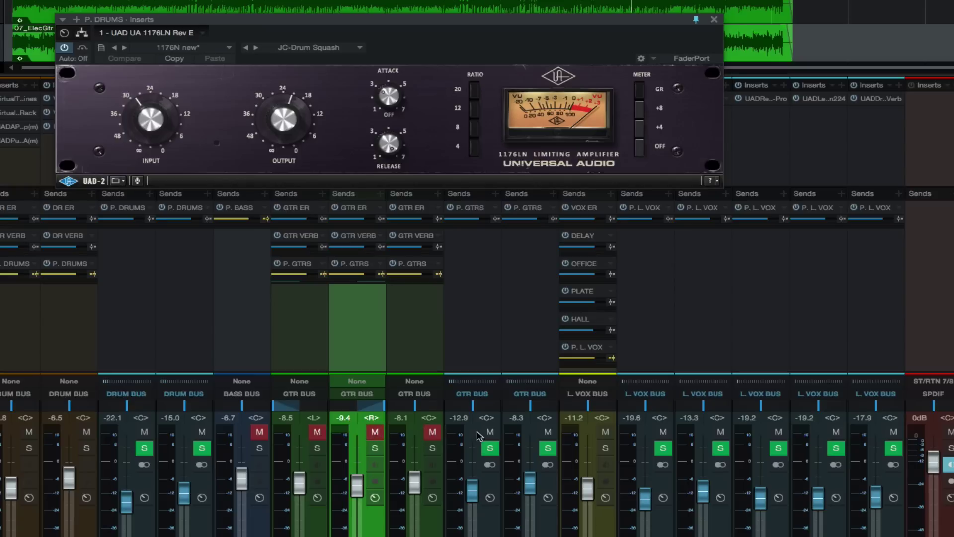
pyautogui.click(602, 432)
# - Mute DRUM BUS to hear the parallel drum channel alone during playback
pyautogui.hscroll(5, 477, 447)
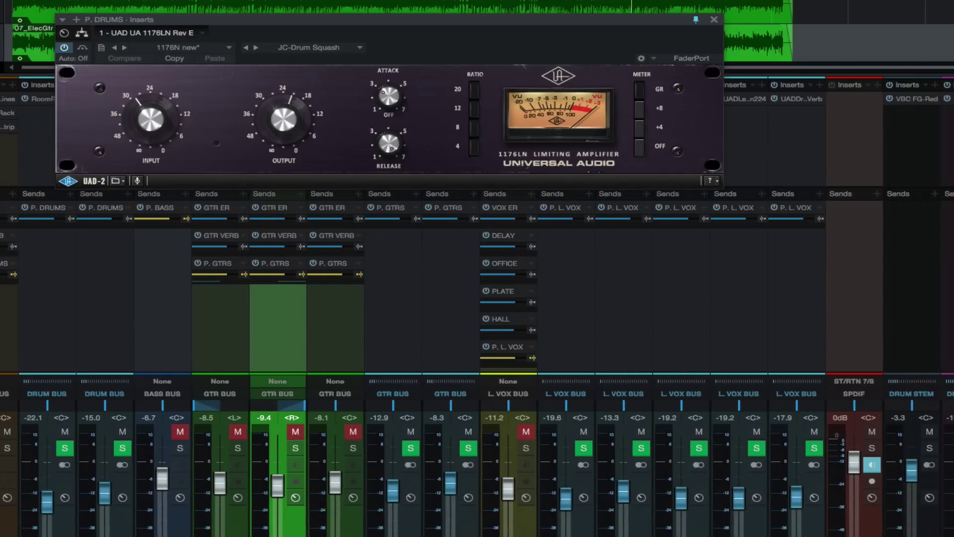
pyautogui.hscroll(8, 477, 447)
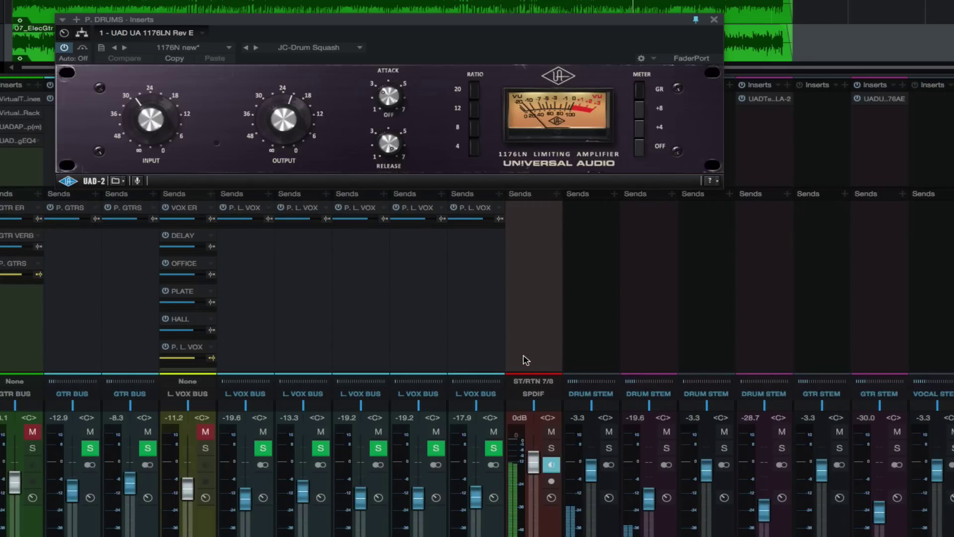
pyautogui.click(607, 432)
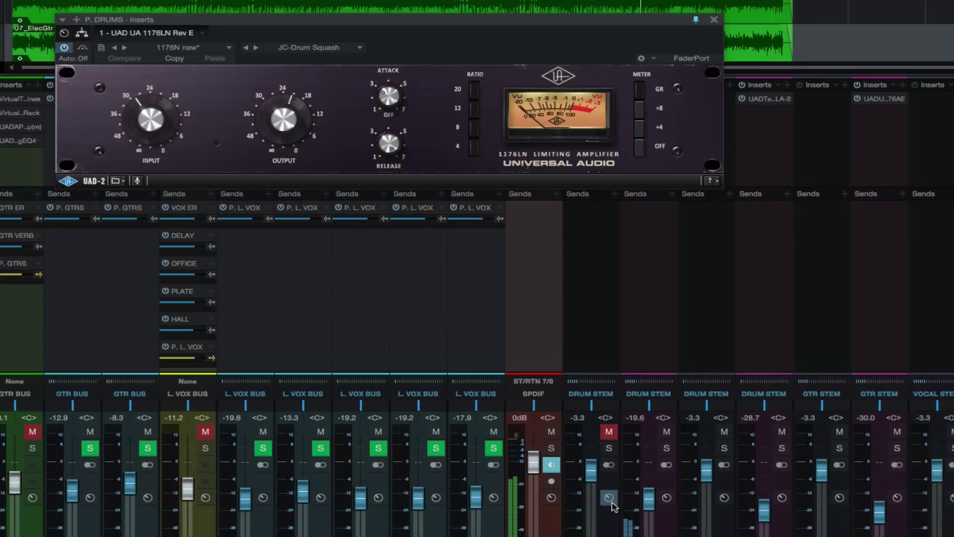
pyautogui.click(602, 530)
# - Raise the P. DRUMS fader to -6.9 dB and turn the 1176LN's Input knob down to between 36 and 30
pyautogui.click(655, 519)
pyautogui.moveTo(654, 519); pyautogui.dragTo(653, 496)
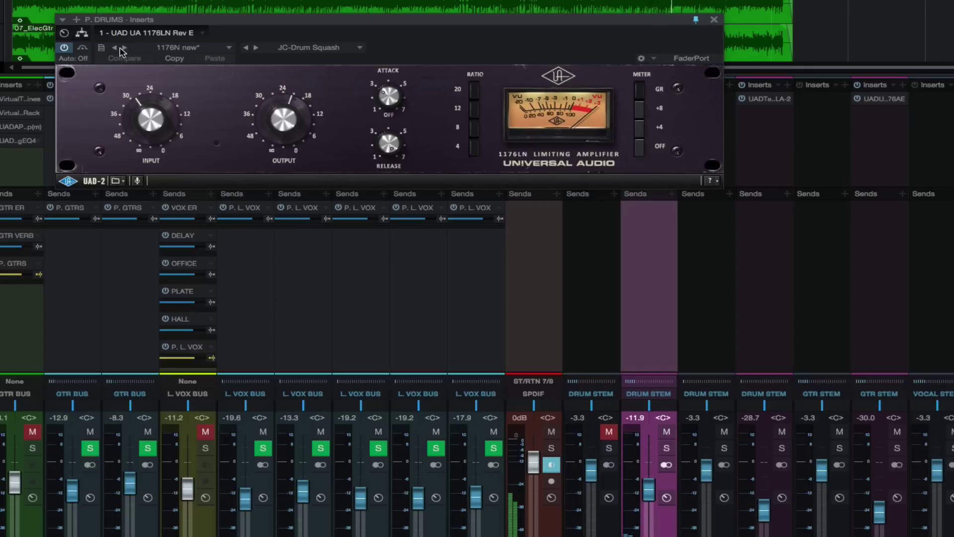
pyautogui.moveTo(142, 105); pyautogui.dragTo(133, 113)
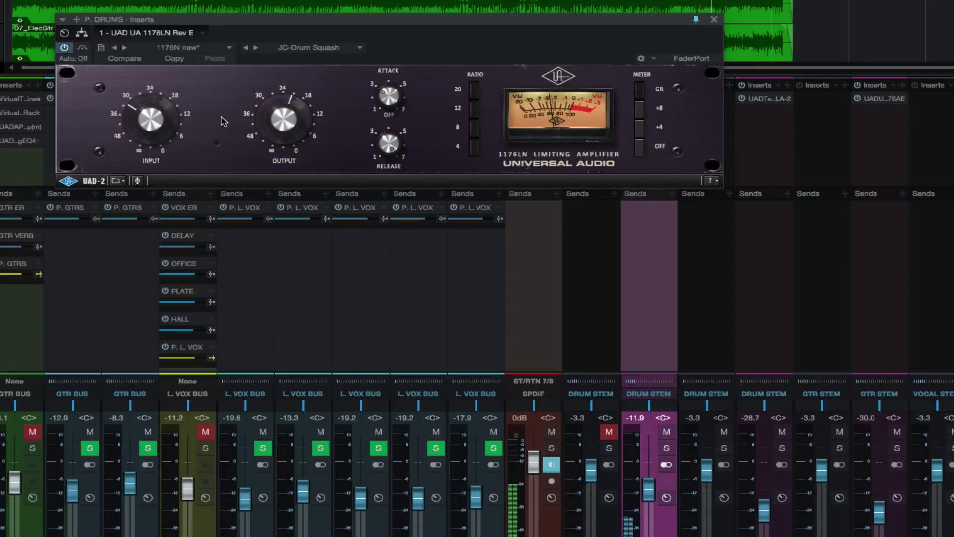
pyautogui.moveTo(652, 490); pyautogui.dragTo(655, 481)
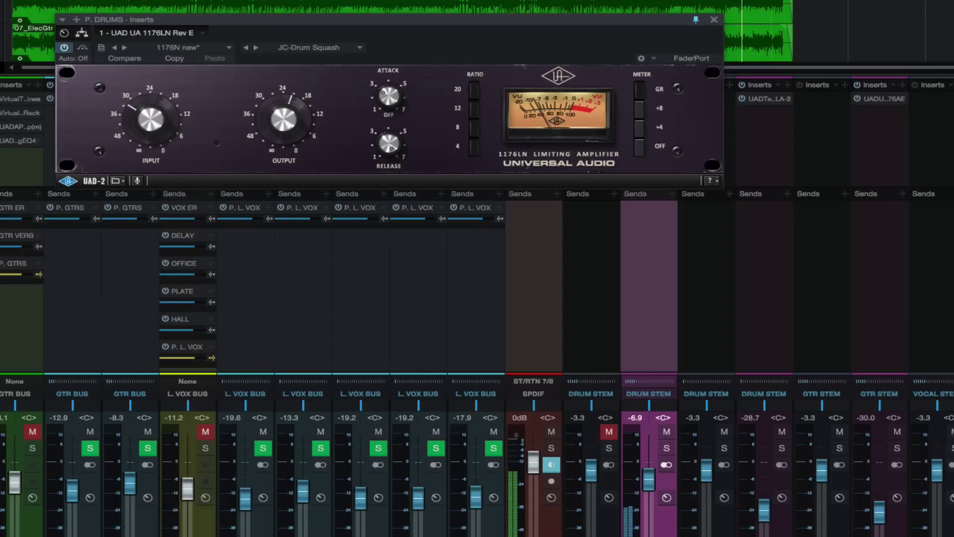
# - Adjust the snare track's send level to P. DRUMS to -6.9 dB
pyautogui.hscroll(-7, 477, 299)
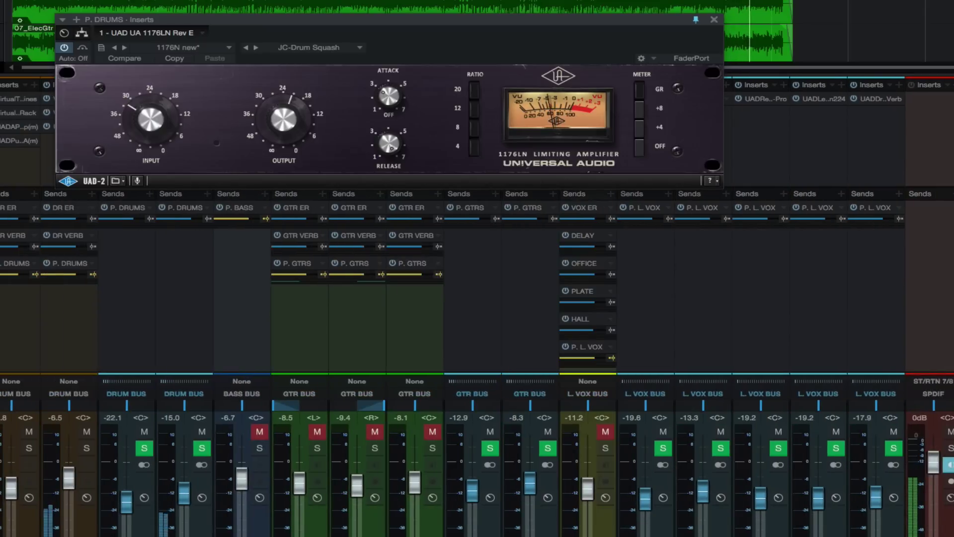
pyautogui.moveTo(2, 274); pyautogui.dragTo(0, 274)
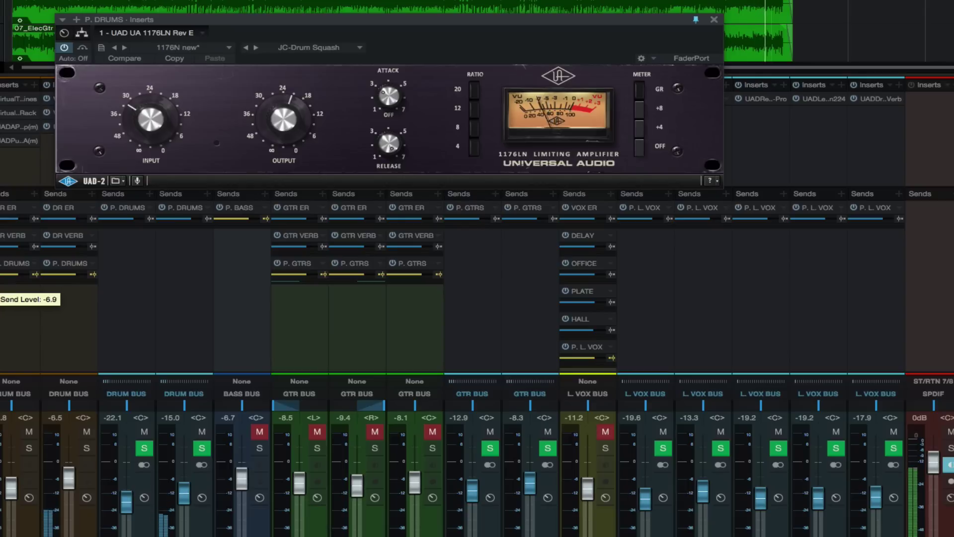
pyautogui.hscroll(8, 477, 318)
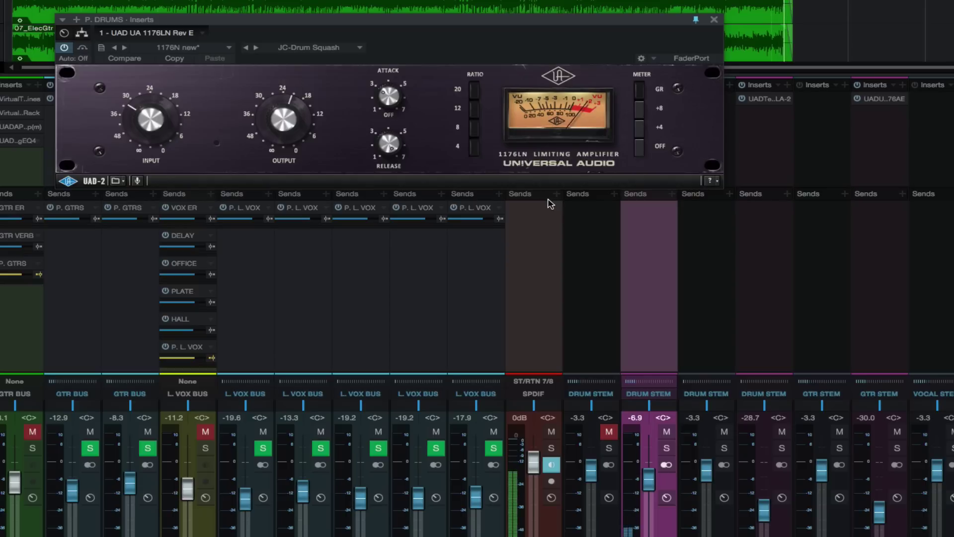
# - Pull the P. DRUMS fader all the way down and unmute DRUM BUS, with the 1176LN window moved off the timeline
pyautogui.moveTo(537, 21); pyautogui.dragTo(542, 60)
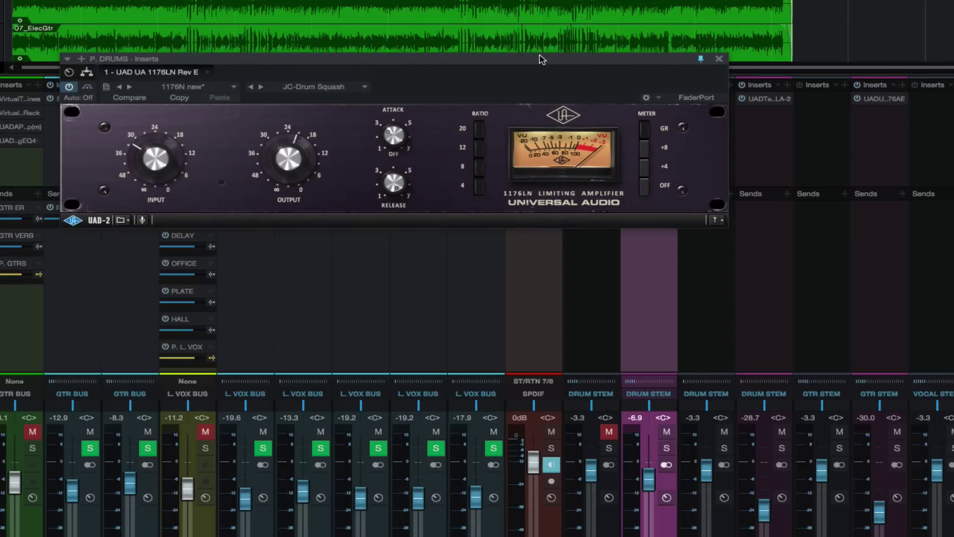
pyautogui.click(171, 1)
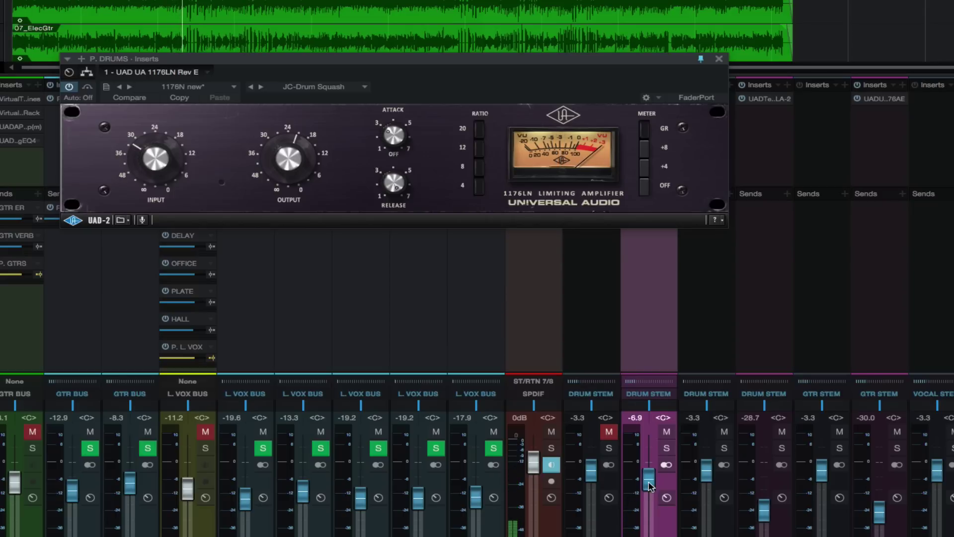
pyautogui.moveTo(648, 480); pyautogui.dragTo(649, 535)
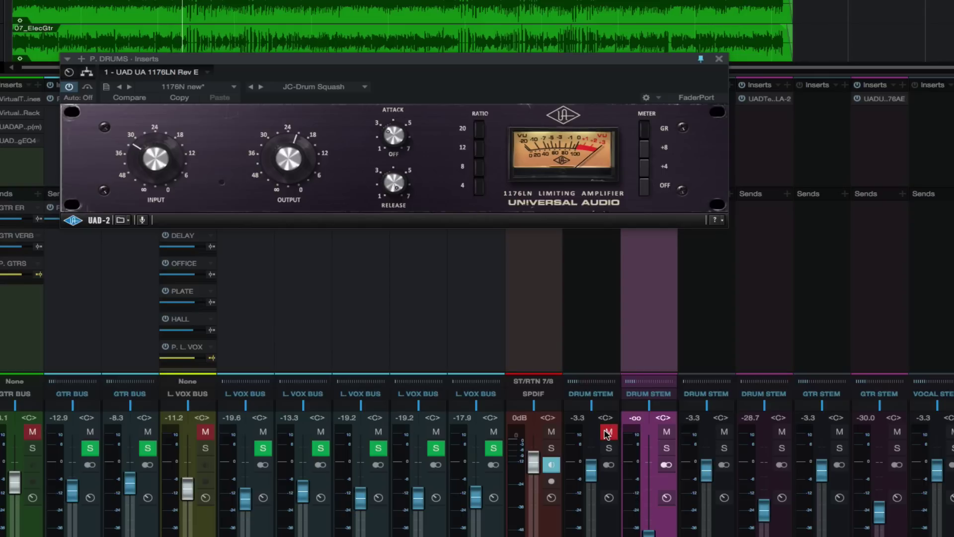
pyautogui.click(603, 532)
pyautogui.click(608, 431)
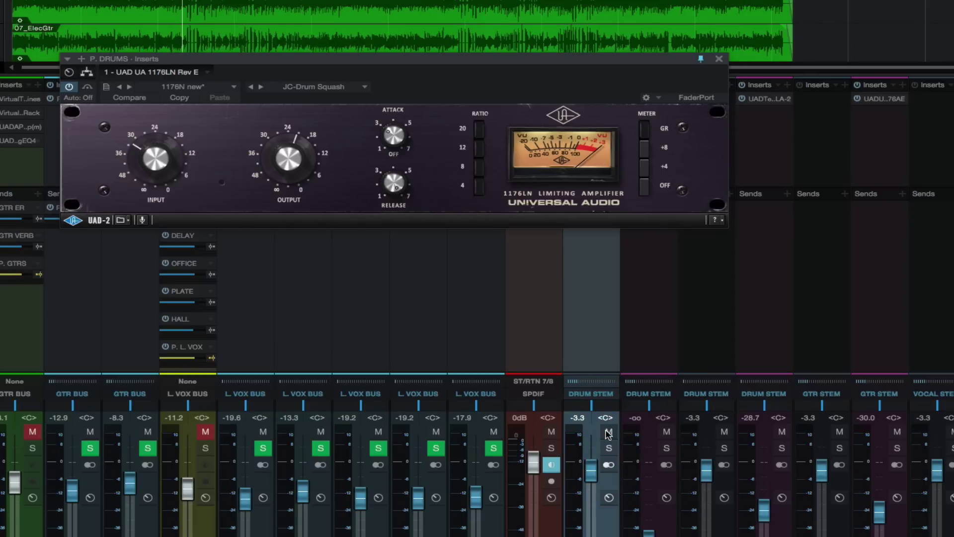
# - Set the DRUM BUS fader to -2.9 dB and raise the P. DRUMS fader to -21.0 dB during playback
pyautogui.moveTo(592, 470); pyautogui.dragTo(588, 470)
pyautogui.press('space')
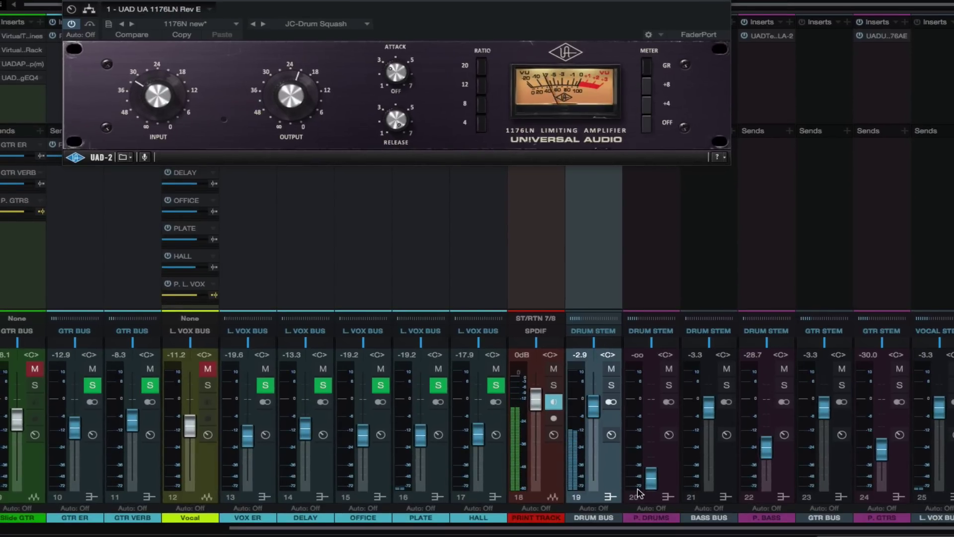
pyautogui.moveTo(648, 482); pyautogui.dragTo(652, 444)
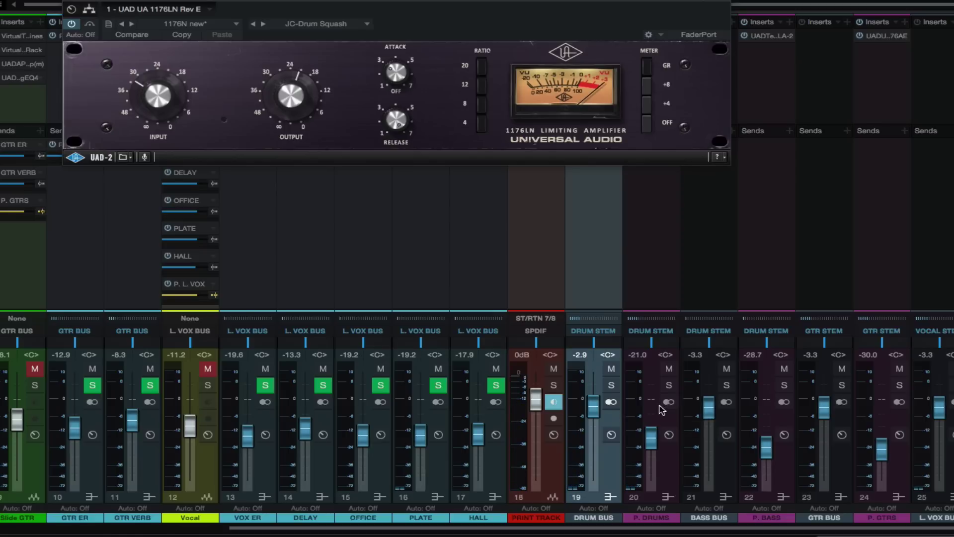
# - Compare the drum mix with P. DRUMS muted and unmuted, and briefly toggle solo on DRUM BUS
pyautogui.click(667, 370)
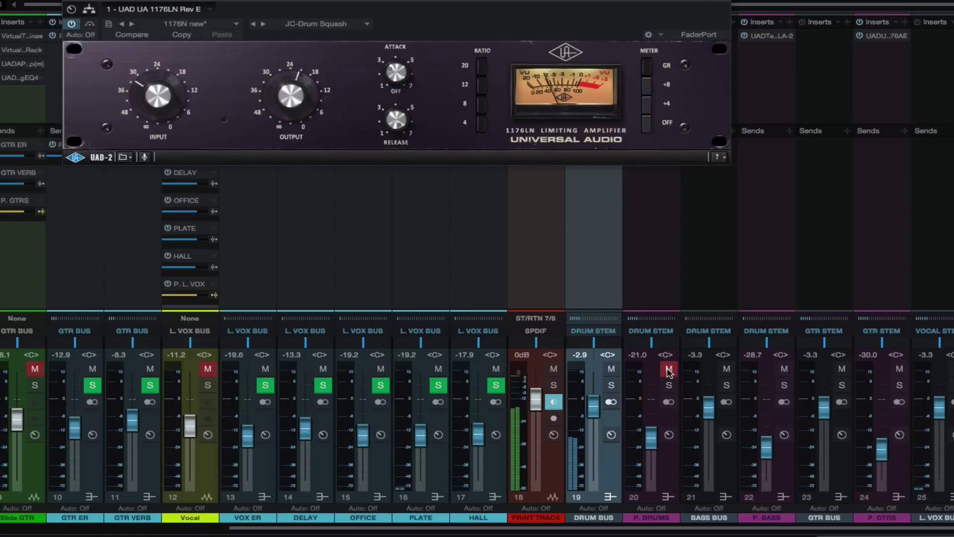
pyautogui.click(668, 370)
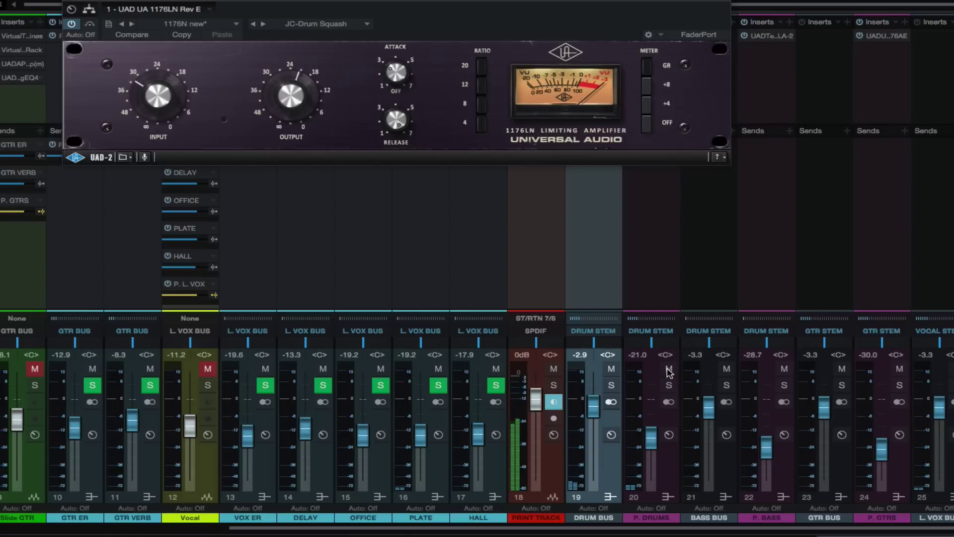
pyautogui.click(612, 383)
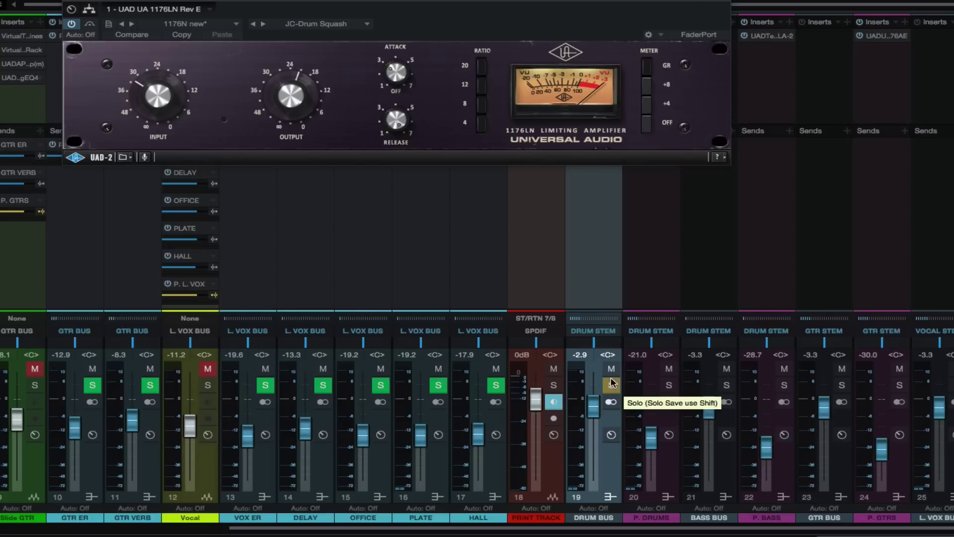
pyautogui.click(612, 383)
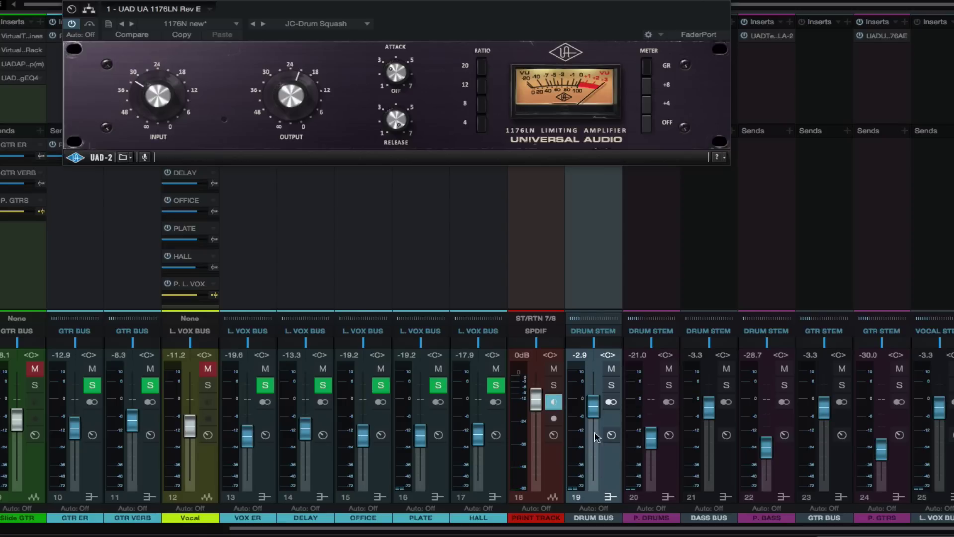
# - Close the 1176LN window of P. DRUMS and unmute the Bass track for playback
pyautogui.click(657, 474)
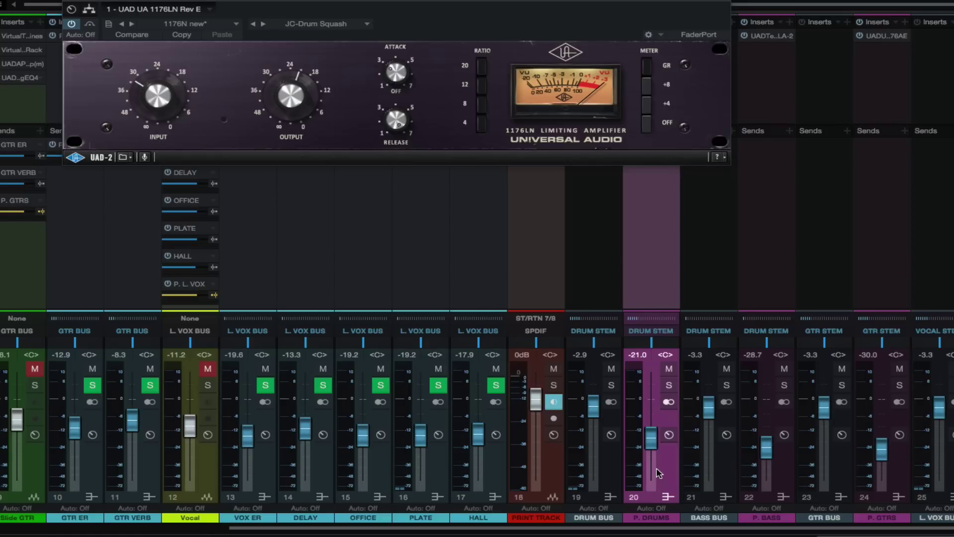
pyautogui.click(724, 7)
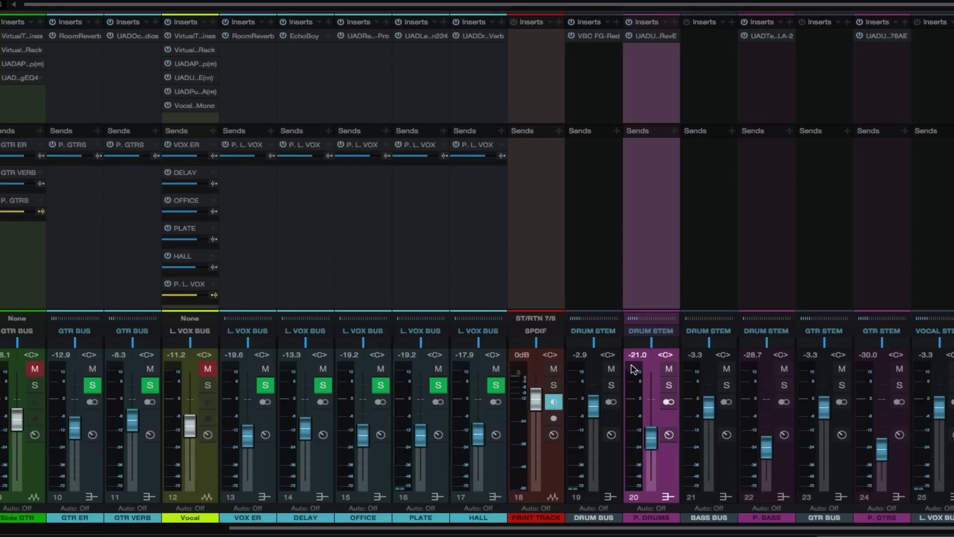
pyautogui.moveTo(565, 528); pyautogui.dragTo(278, 529)
pyautogui.click(261, 369)
pyautogui.press('space')
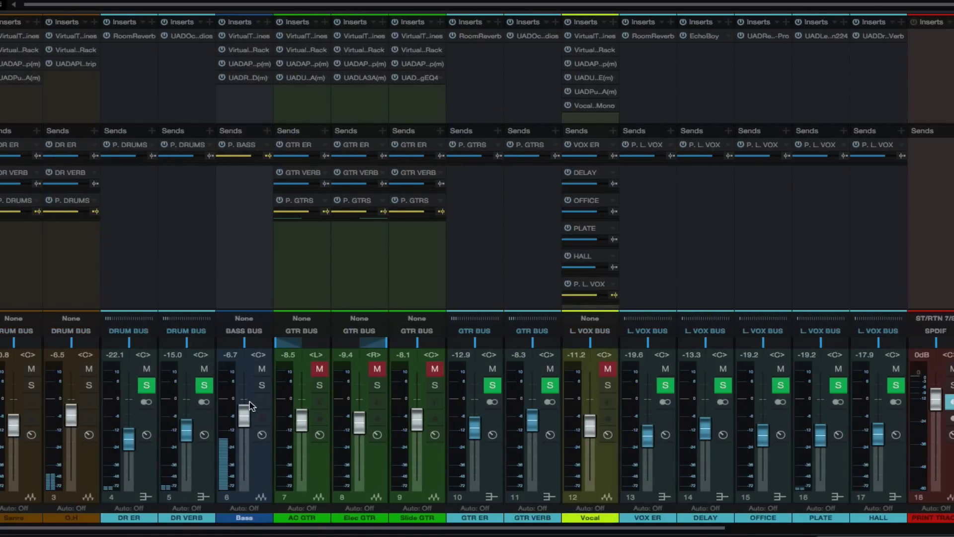
# - Mute P. BASS and show its Teletronix LA-2 compressor, with the plug-in window moved further down
pyautogui.moveTo(257, 530); pyautogui.dragTo(485, 530)
pyautogui.click(784, 369)
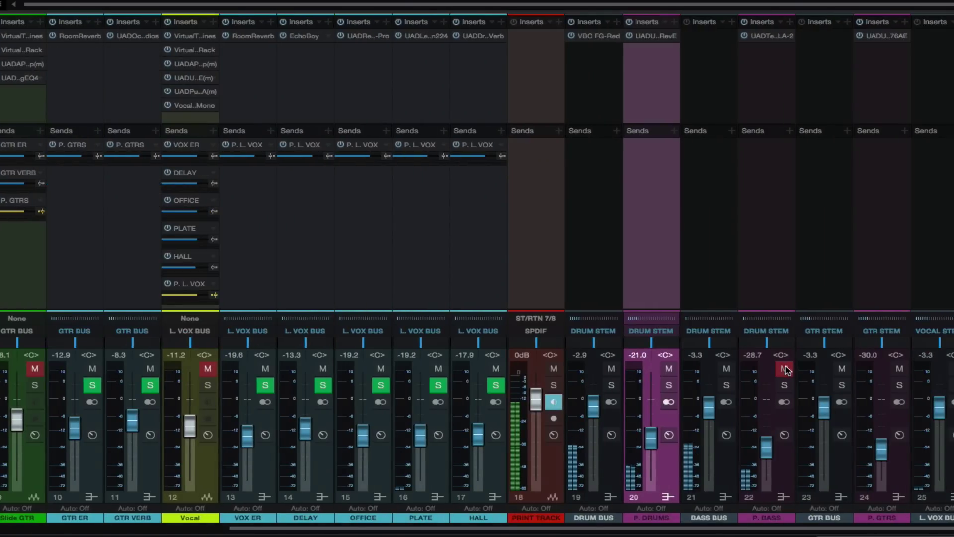
pyautogui.click(772, 307)
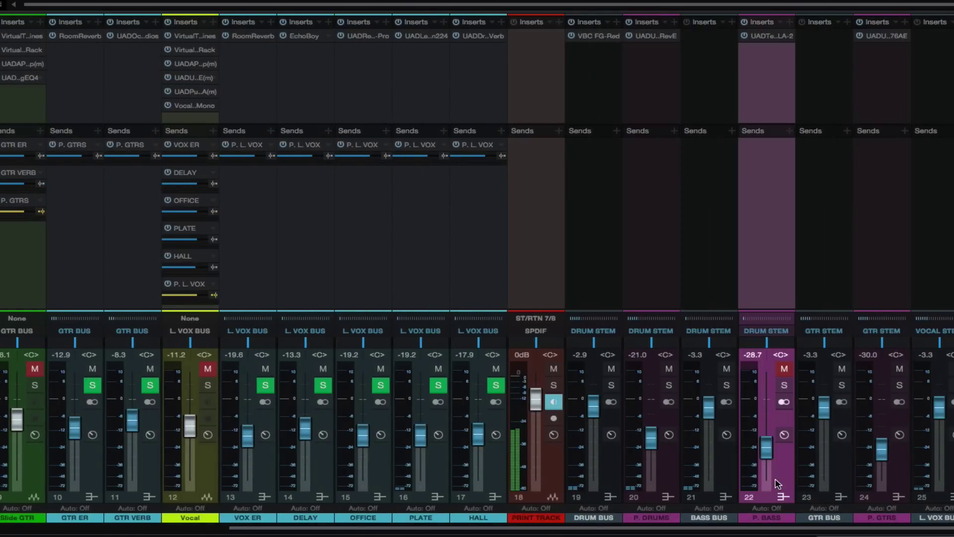
pyautogui.click(769, 39)
pyautogui.moveTo(418, 0); pyautogui.dragTo(411, 71)
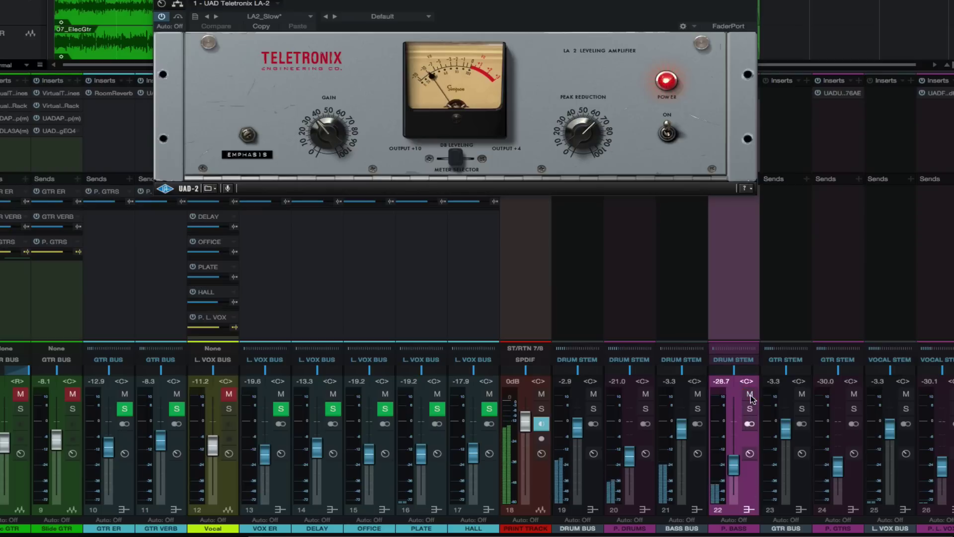
# - Try the P. BASS fader at -24.5 dB and -27.1 dB, toggling its mute and solo to compare the blend
pyautogui.moveTo(732, 473)
pyautogui.mouseDown()
pyautogui.moveTo(736, 433)
pyautogui.moveTo(734, 506)
pyautogui.moveTo(736, 467)
pyautogui.mouseUp()
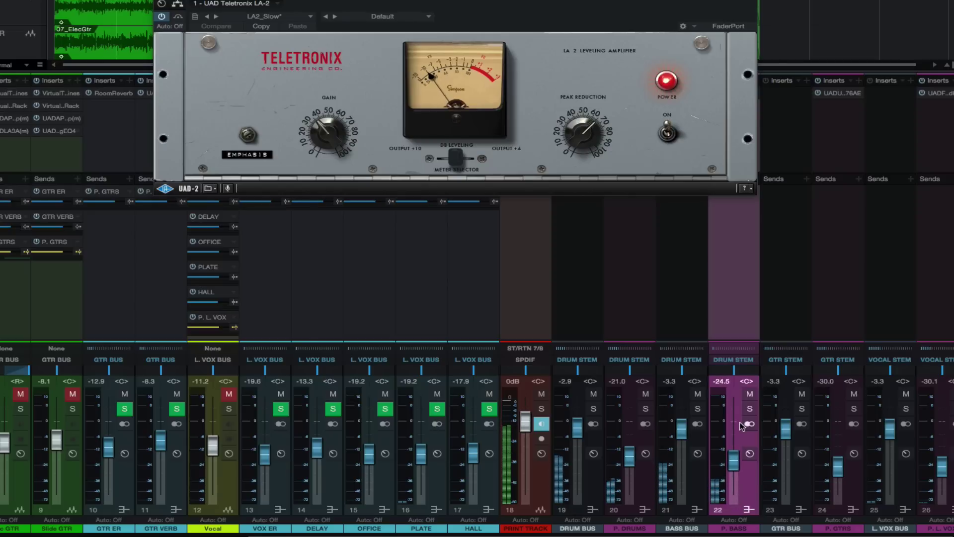
pyautogui.click(750, 393)
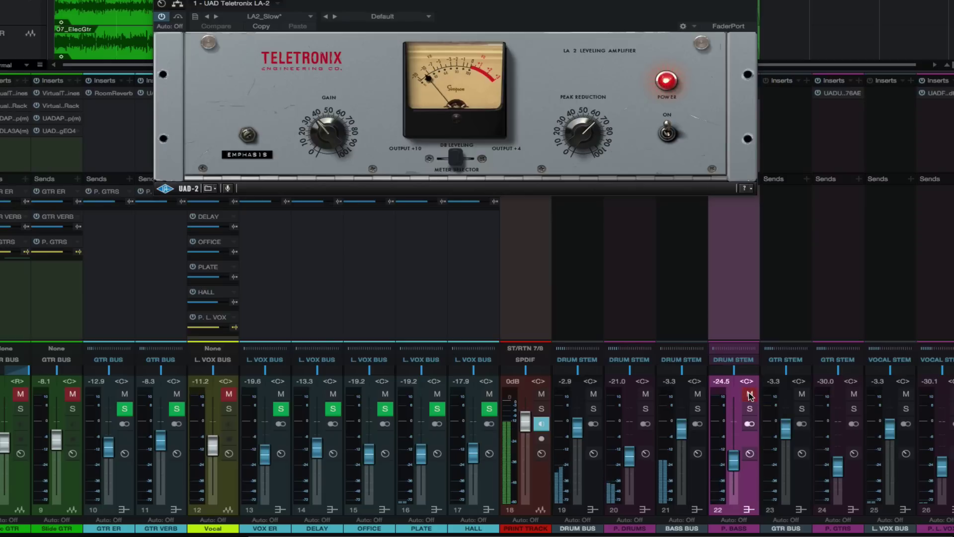
pyautogui.click(750, 394)
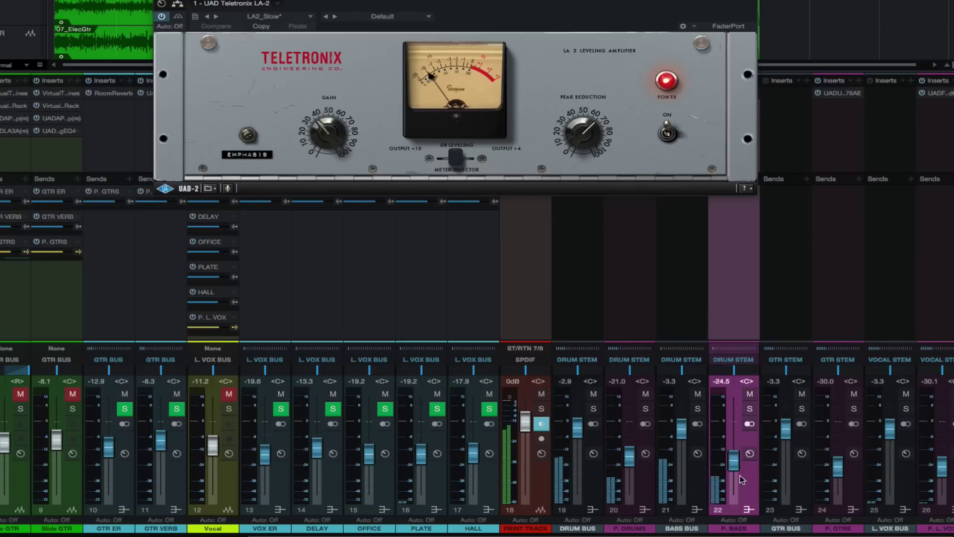
pyautogui.moveTo(737, 462); pyautogui.dragTo(737, 466)
pyautogui.click(750, 394)
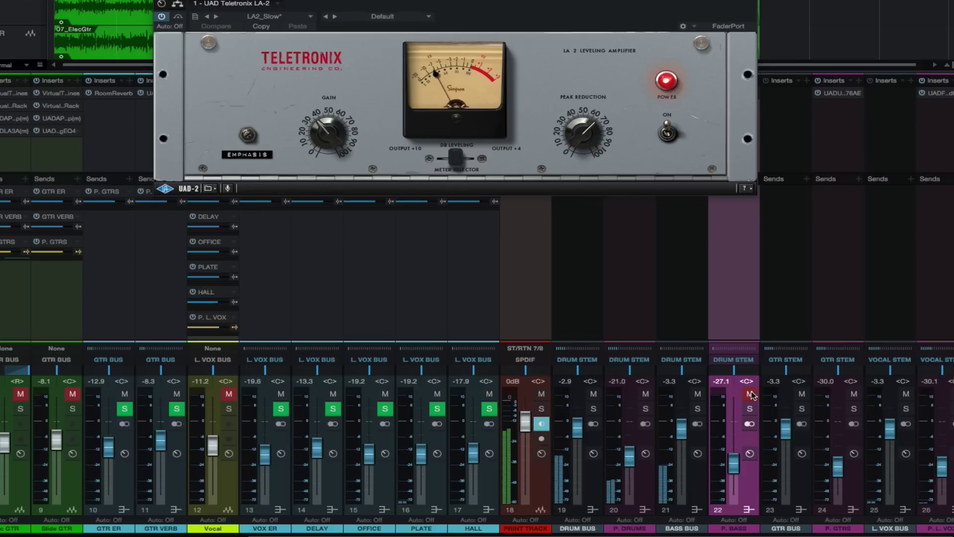
pyautogui.click(751, 394)
pyautogui.click(749, 409)
pyautogui.click(749, 409)
# - Lower the P. BASS fader to -30.1 dB, compare it muted and unmuted, and close the LA-2 window
pyautogui.moveTo(734, 462); pyautogui.dragTo(735, 465)
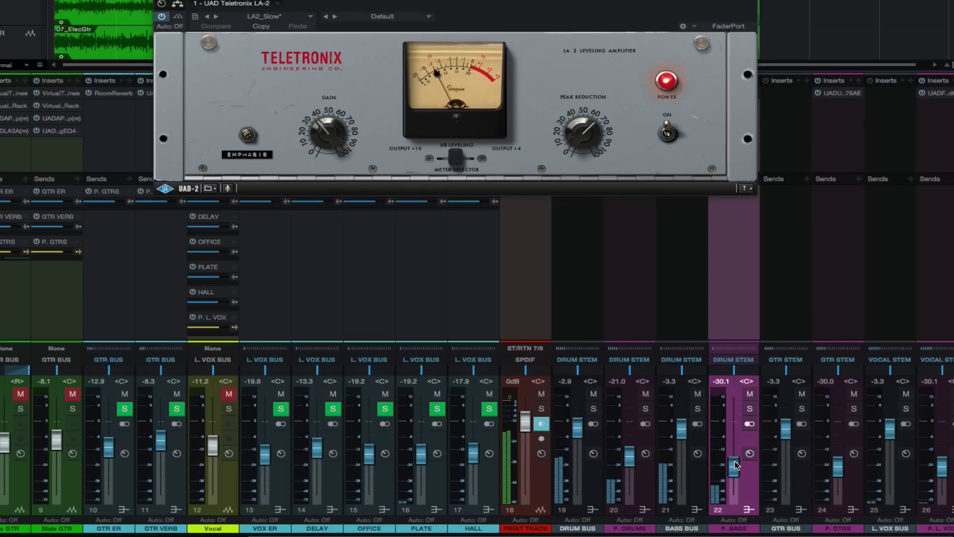
pyautogui.click(752, 395)
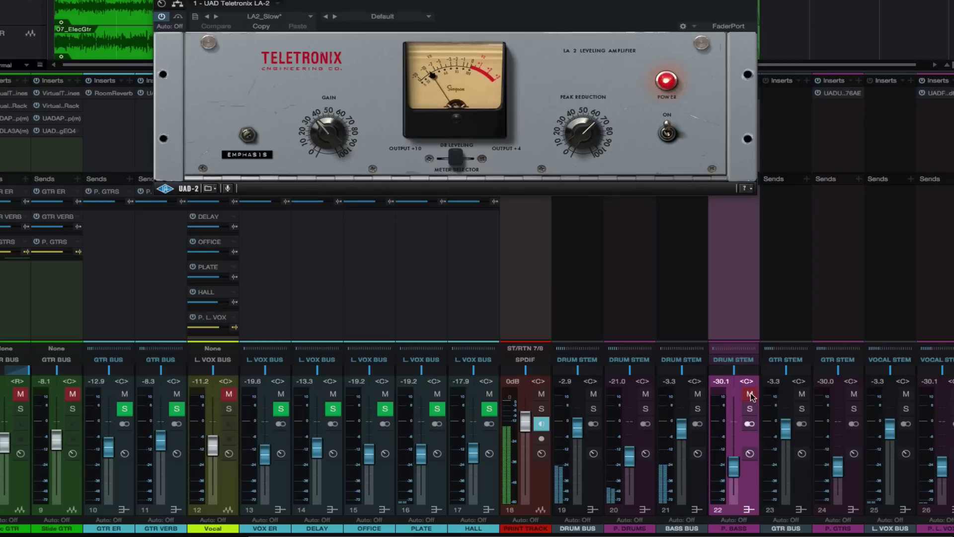
pyautogui.click(750, 394)
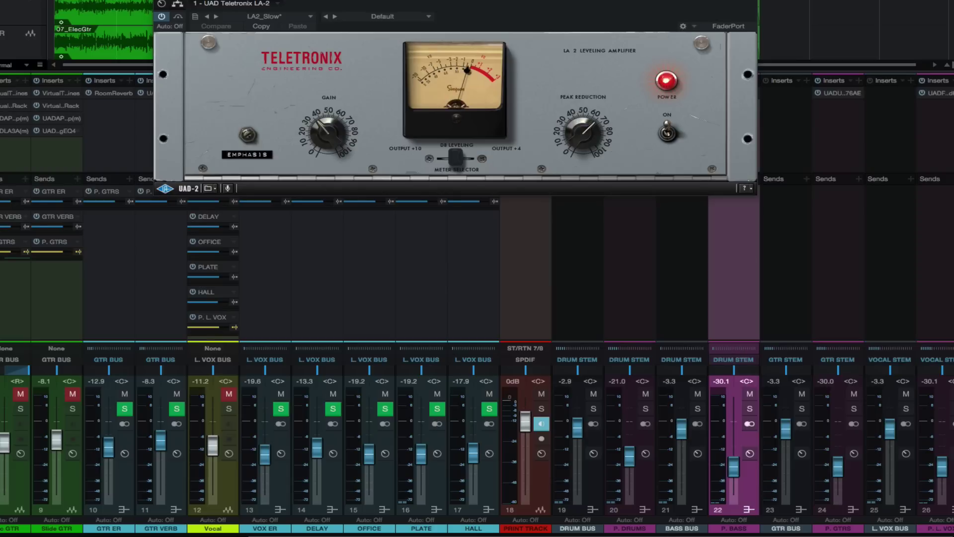
pyautogui.click(751, 3)
# - Select GTR BUS and unmute the AC GTR, Elec GTR and Slide GTR tracks
pyautogui.click(788, 481)
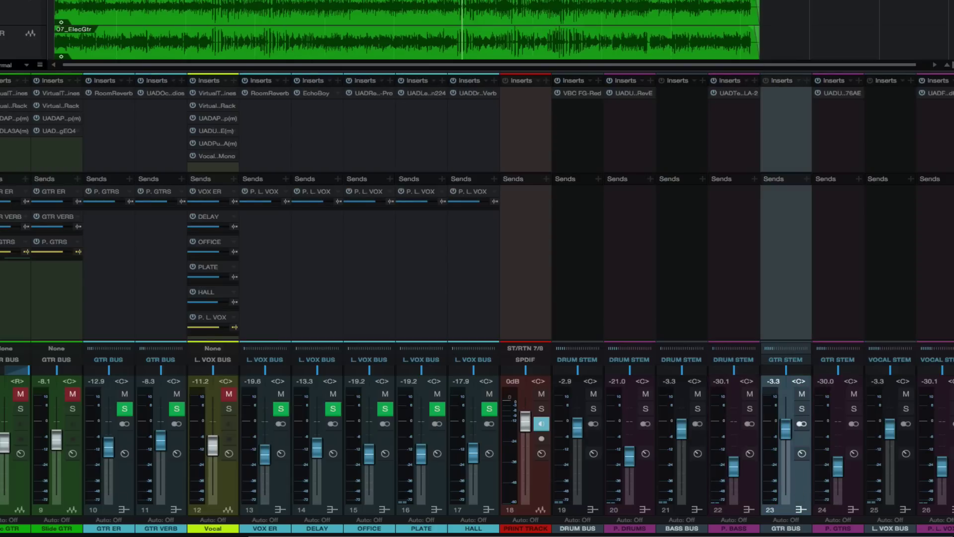
pyautogui.moveTo(268, 535); pyautogui.dragTo(149, 530)
pyautogui.click(184, 394)
pyautogui.click(235, 394)
pyautogui.click(287, 394)
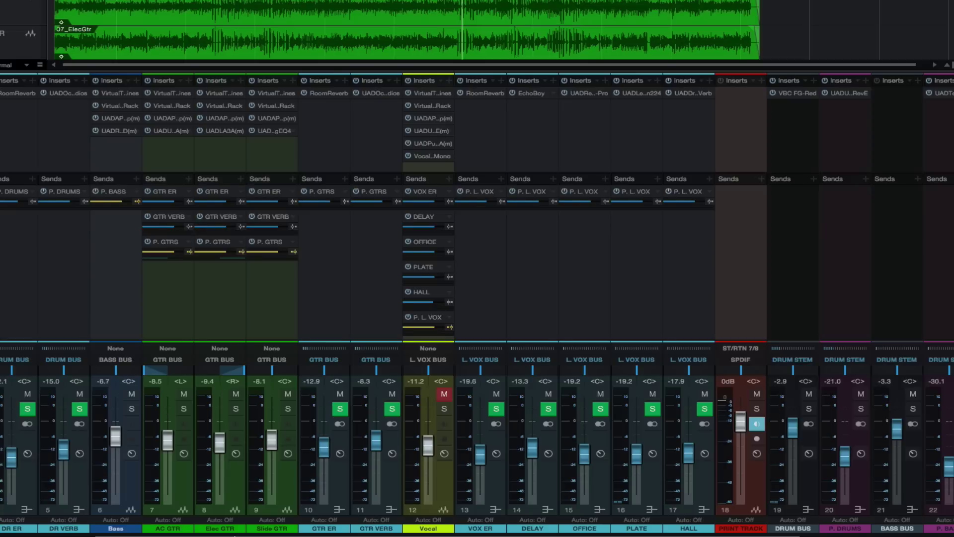
# - Select P. GTRS and open its UAD UA 1176AE compressor
pyautogui.moveTo(234, 536); pyautogui.dragTo(387, 536)
pyautogui.click(858, 489)
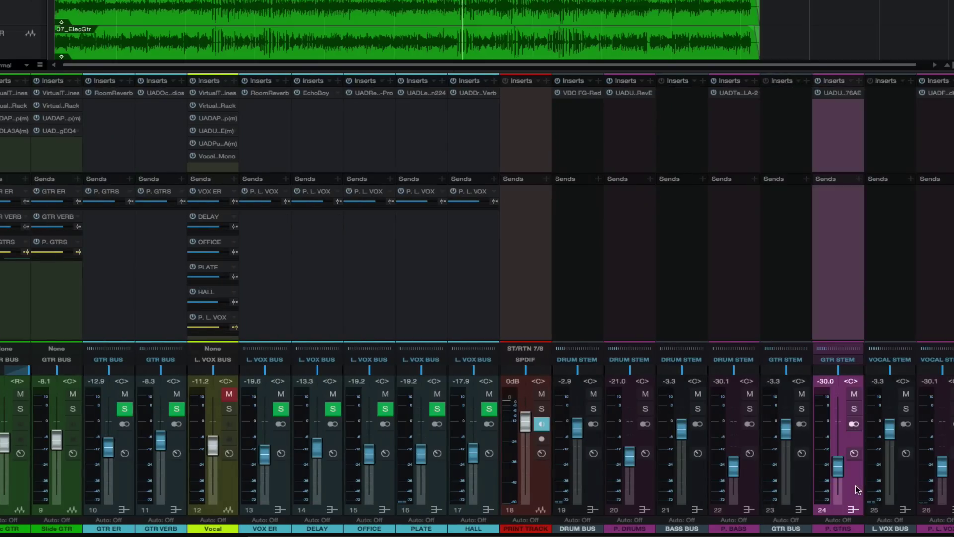
pyautogui.click(843, 94)
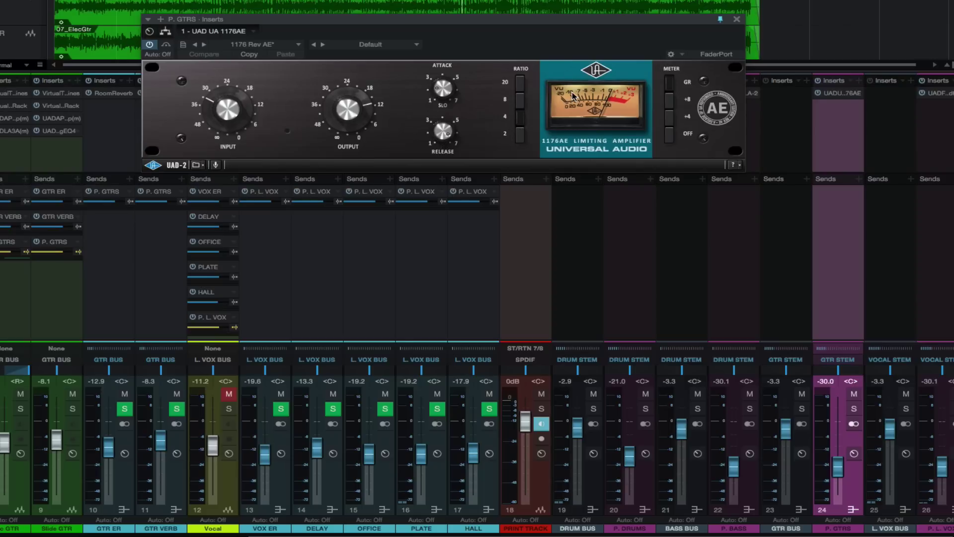
# - Audition the guitars with P. GTRS muted and unmuted to hear what the parallel channel adds
pyautogui.click(853, 393)
pyautogui.click(853, 408)
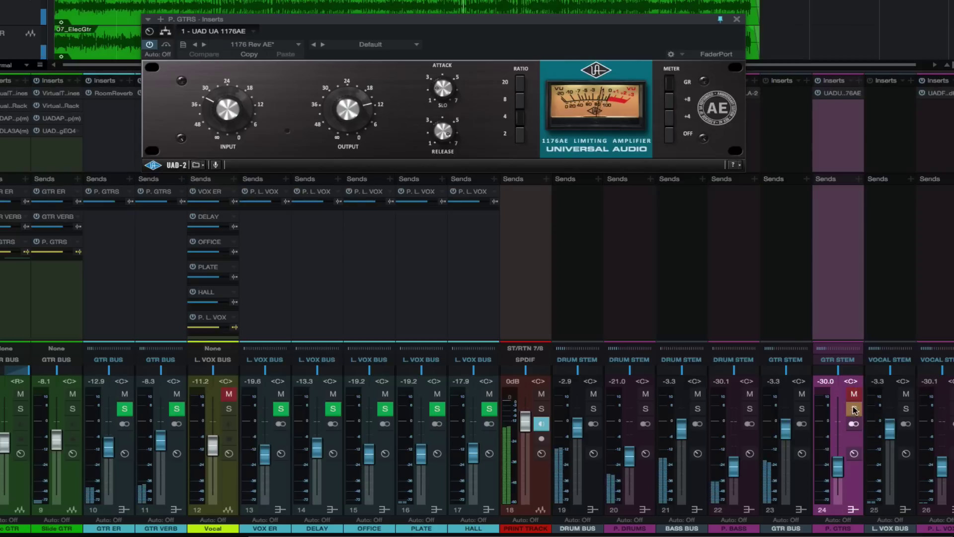
pyautogui.click(854, 408)
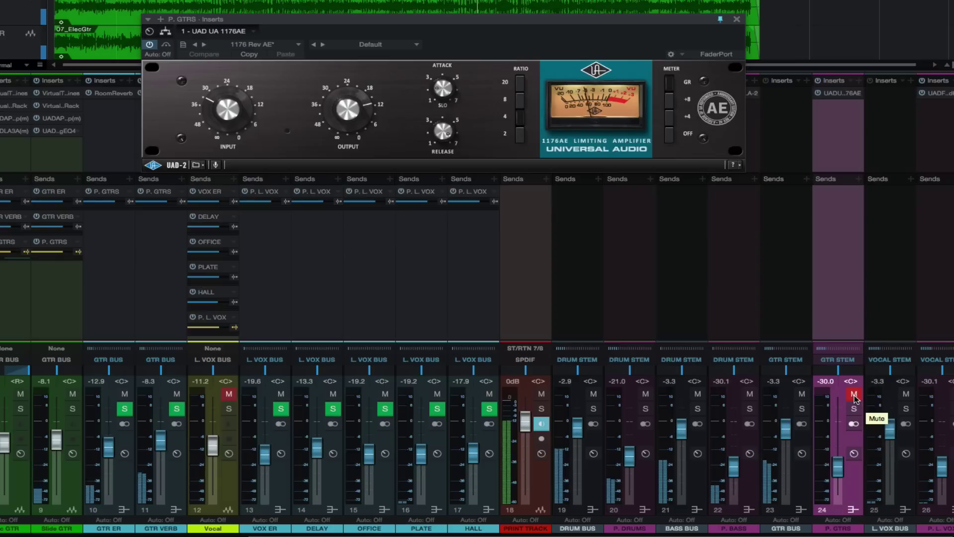
pyautogui.click(854, 395)
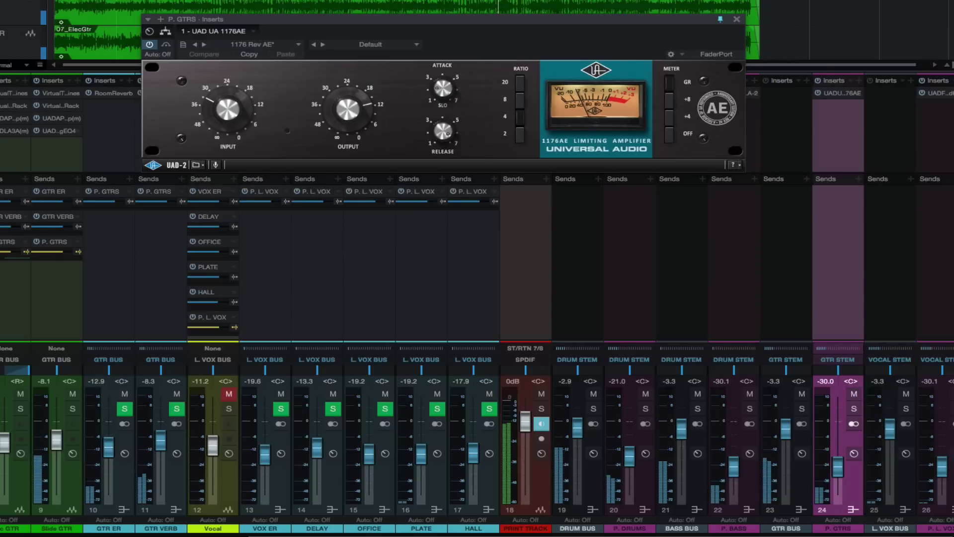
pyautogui.click(853, 394)
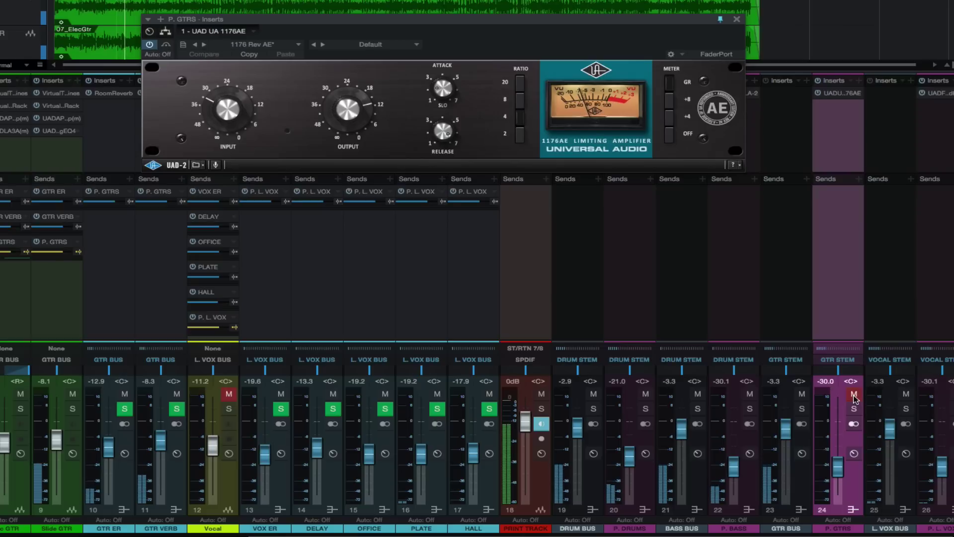
pyautogui.click(854, 395)
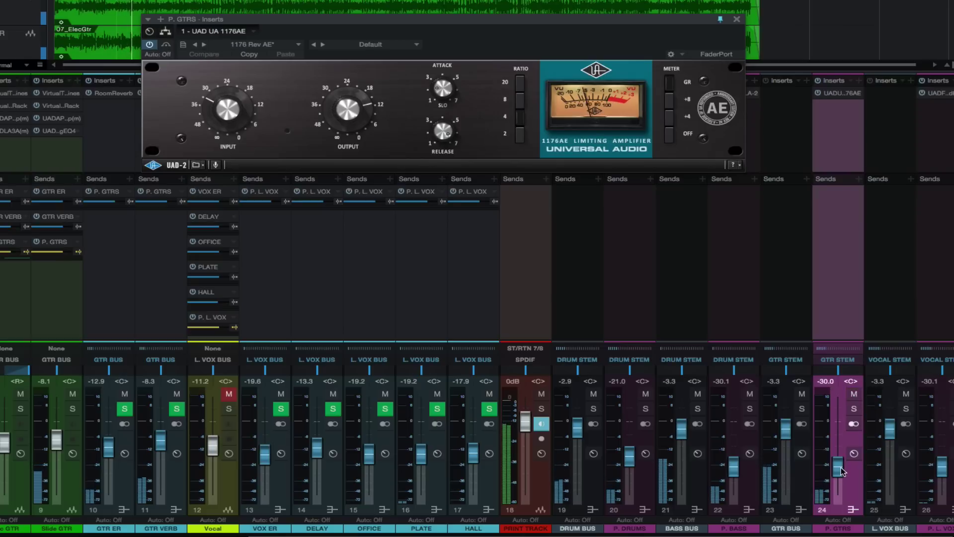
# - Try the P. GTRS fader at -31.6 dB and -29.6 dB, toggling its mute to compare each level
pyautogui.moveTo(840, 471)
pyautogui.mouseDown()
pyautogui.moveTo(842, 443)
pyautogui.moveTo(839, 502)
pyautogui.moveTo(839, 475)
pyautogui.mouseUp()
pyautogui.click(854, 395)
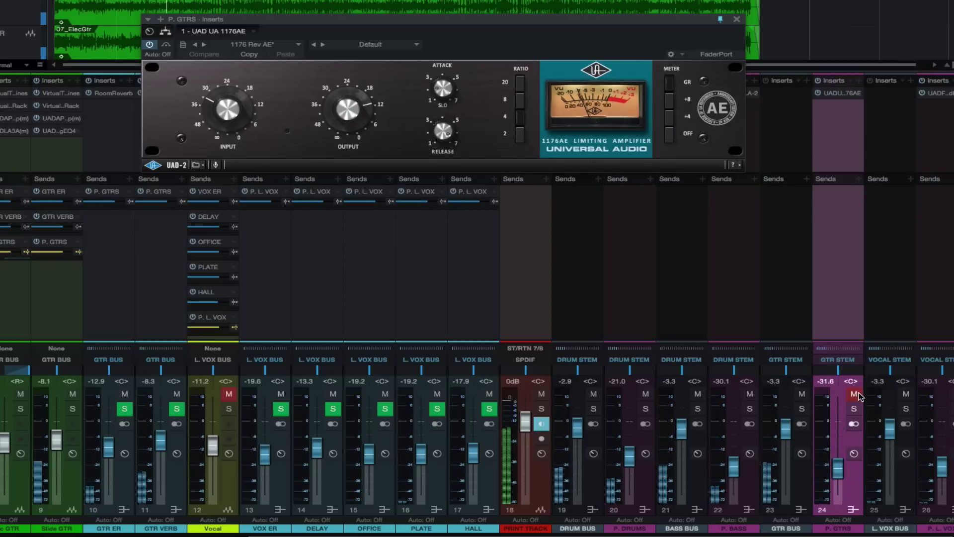
pyautogui.click(855, 395)
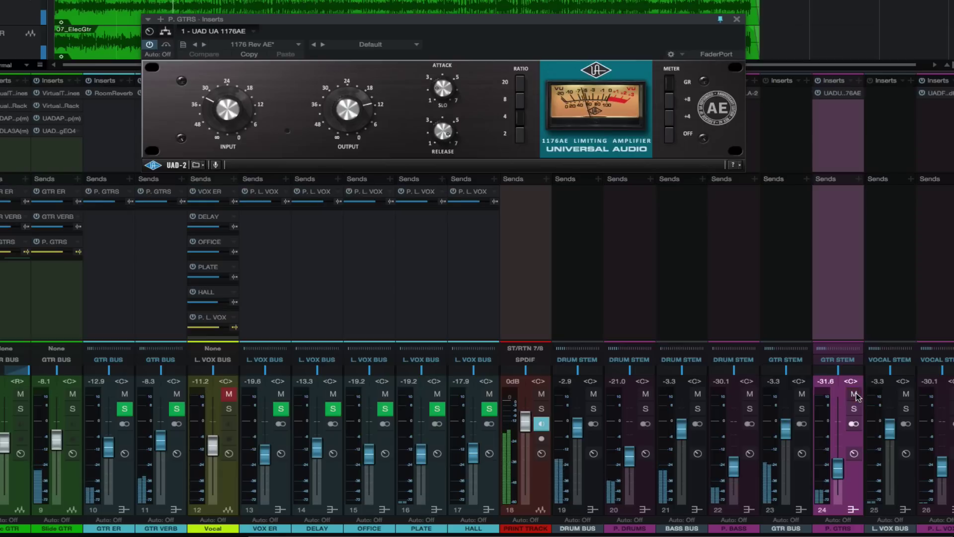
pyautogui.moveTo(838, 476); pyautogui.dragTo(839, 473)
pyautogui.click(854, 394)
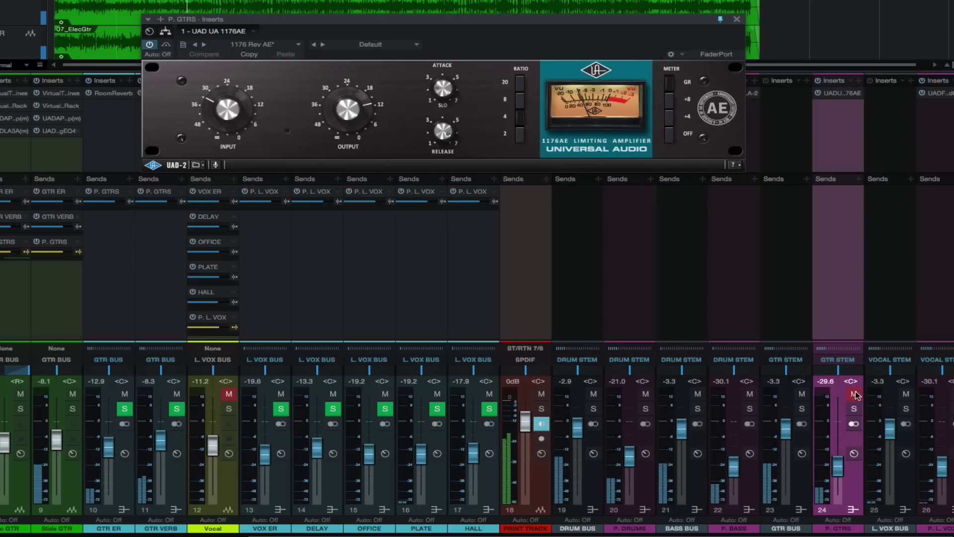
pyautogui.click(855, 395)
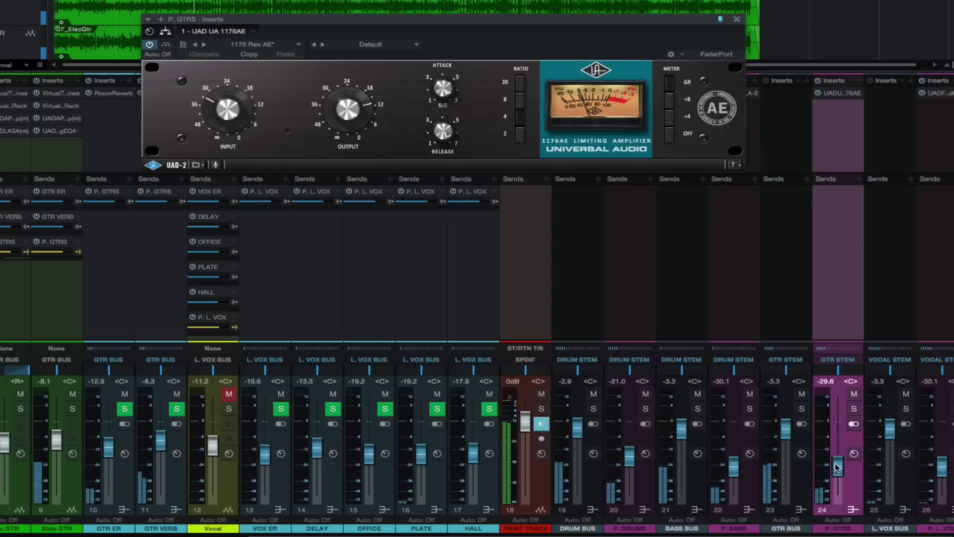
# - Set the P. GTRS fader to -30.1 dB and compare the mix with the channel muted and unmuted
pyautogui.moveTo(838, 467); pyautogui.dragTo(838, 469)
pyautogui.click(854, 395)
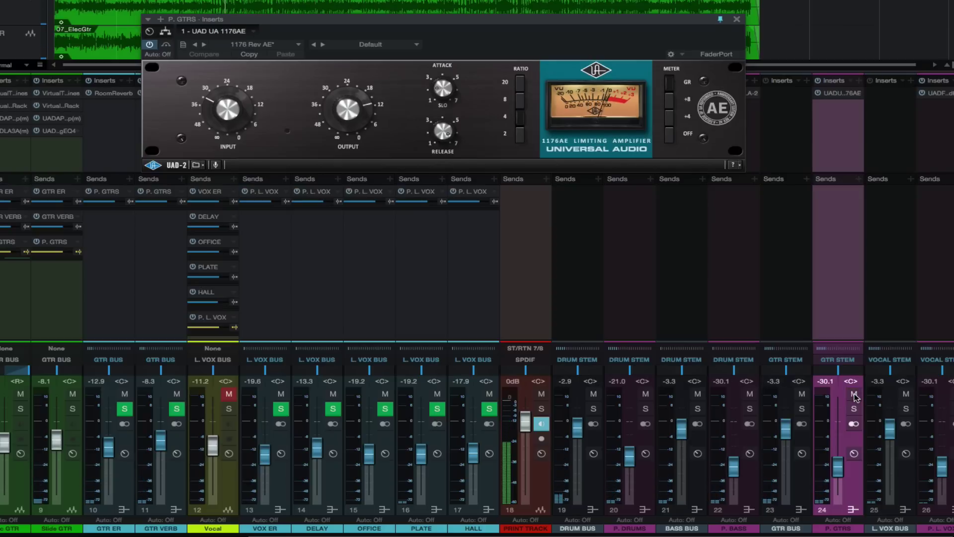
pyautogui.click(854, 394)
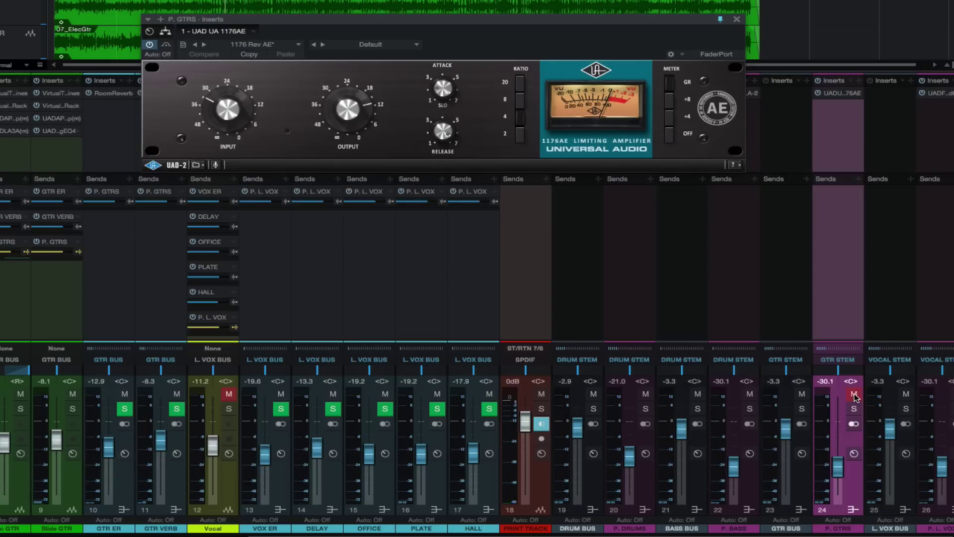
pyautogui.click(854, 394)
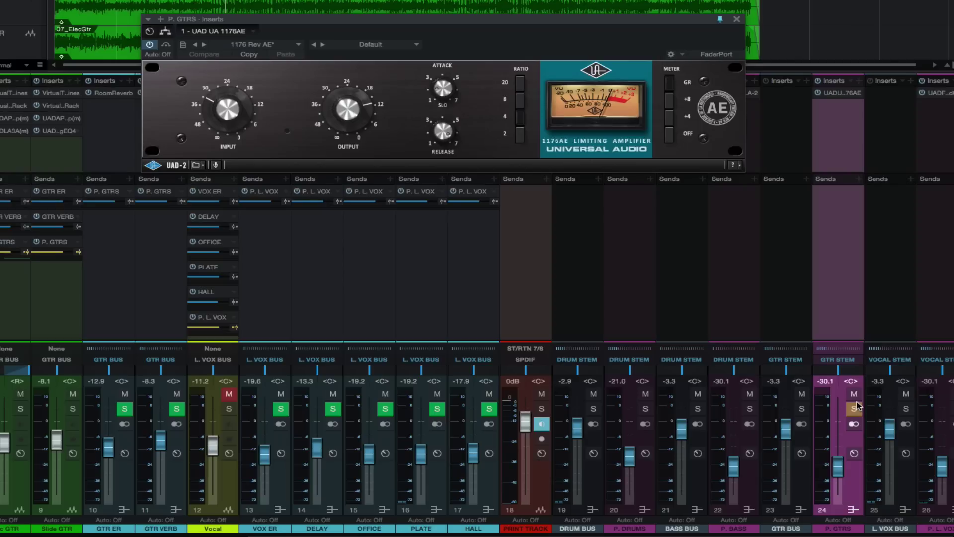
# - Compare the mix once more with P. GTRS muted and unmuted, and close its 1176AE compressor
pyautogui.click(853, 395)
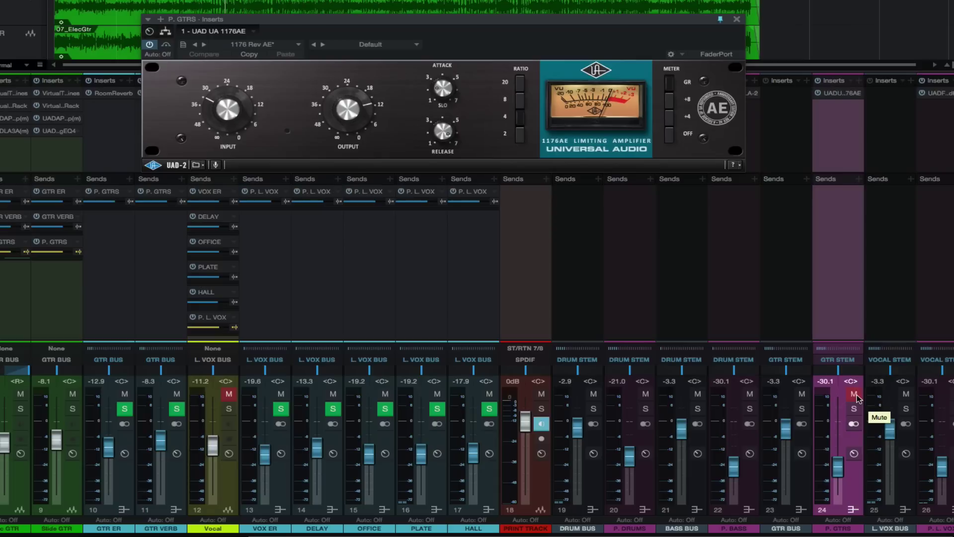
pyautogui.click(853, 395)
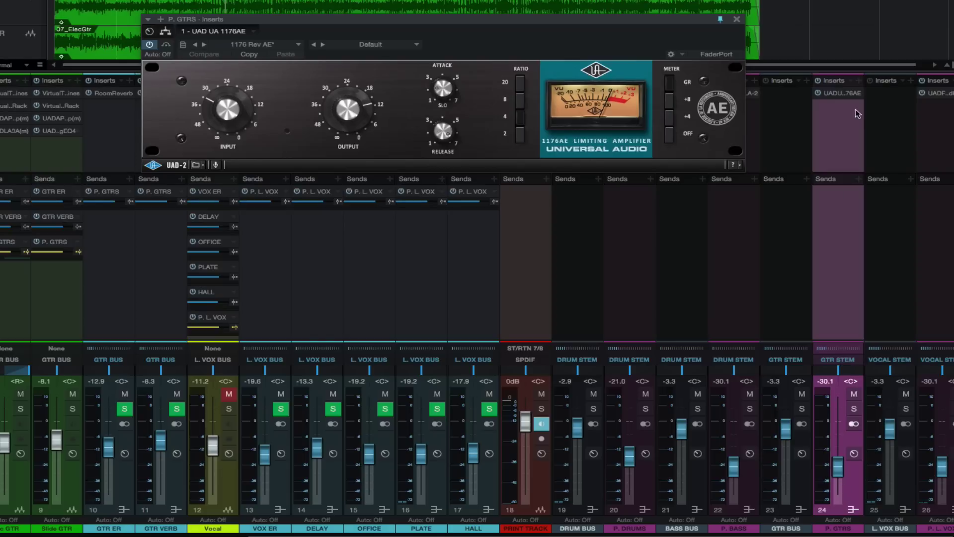
pyautogui.click(737, 20)
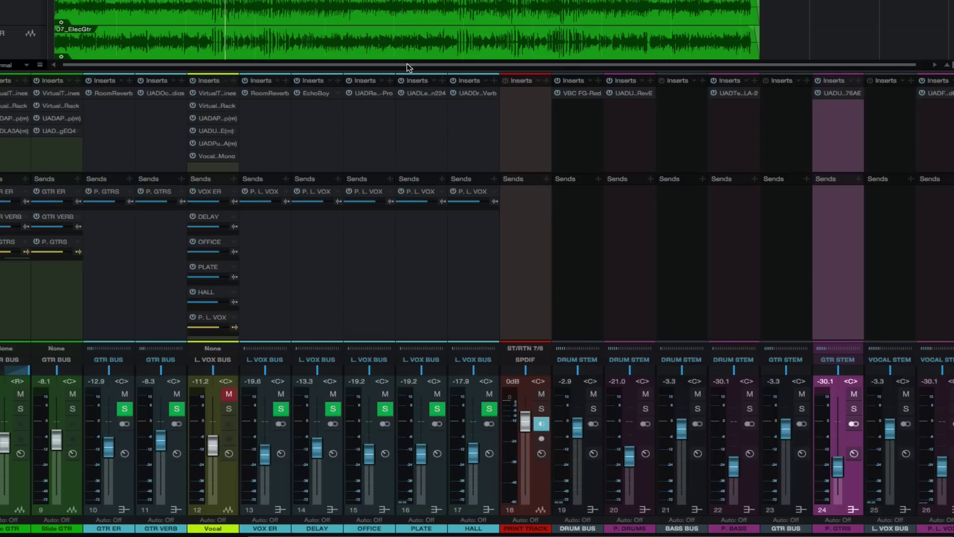
# - Move the playhead back to an earlier point in the song, select L. VOX BUS and unmute the Vocal track
pyautogui.click(101, 1)
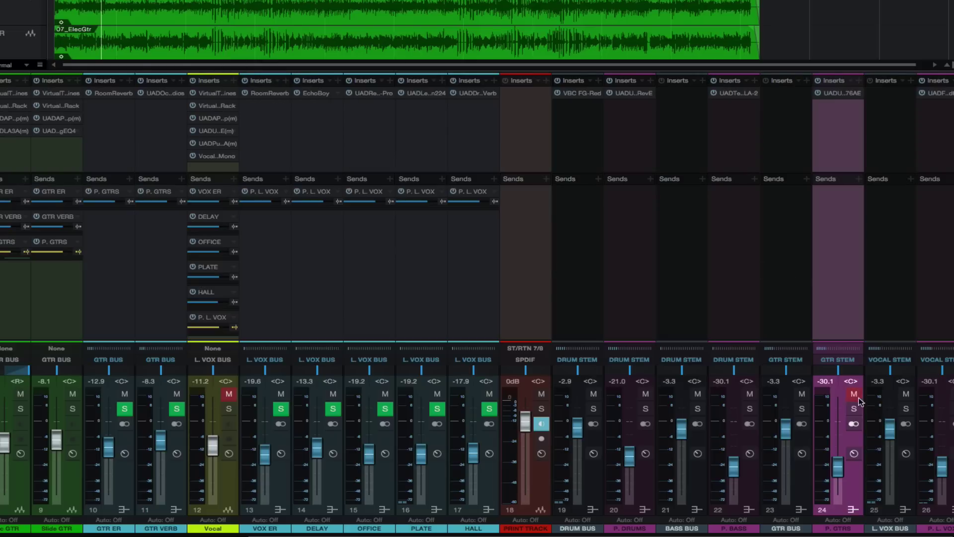
pyautogui.click(906, 499)
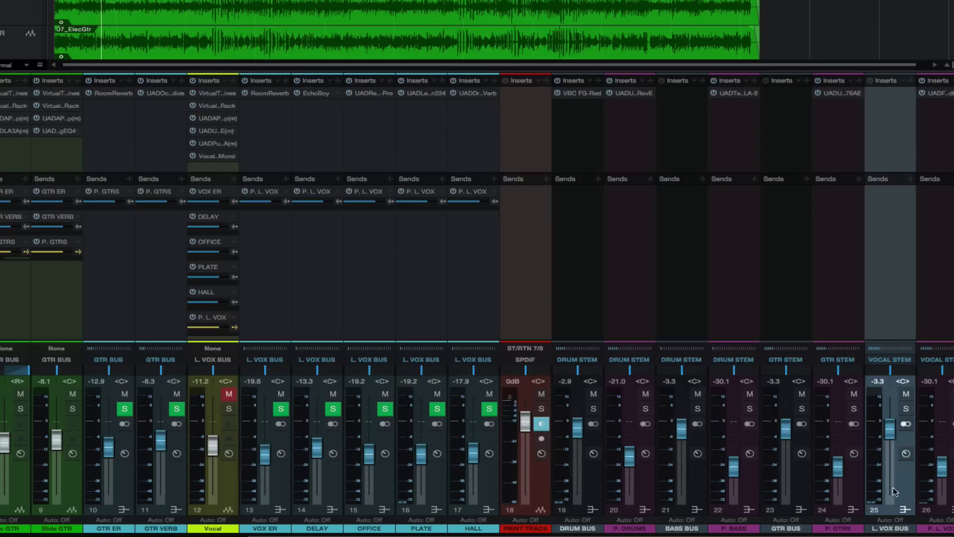
pyautogui.click(229, 394)
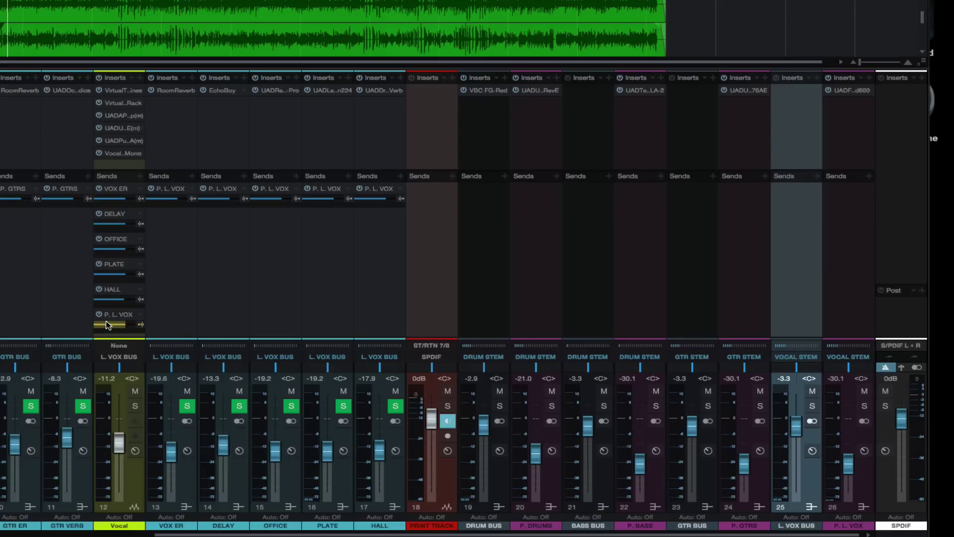
# - Select P. L. VOX and open its UAD Fairchild 660 compressor, placing the plug-in clear of the faders
pyautogui.click(865, 486)
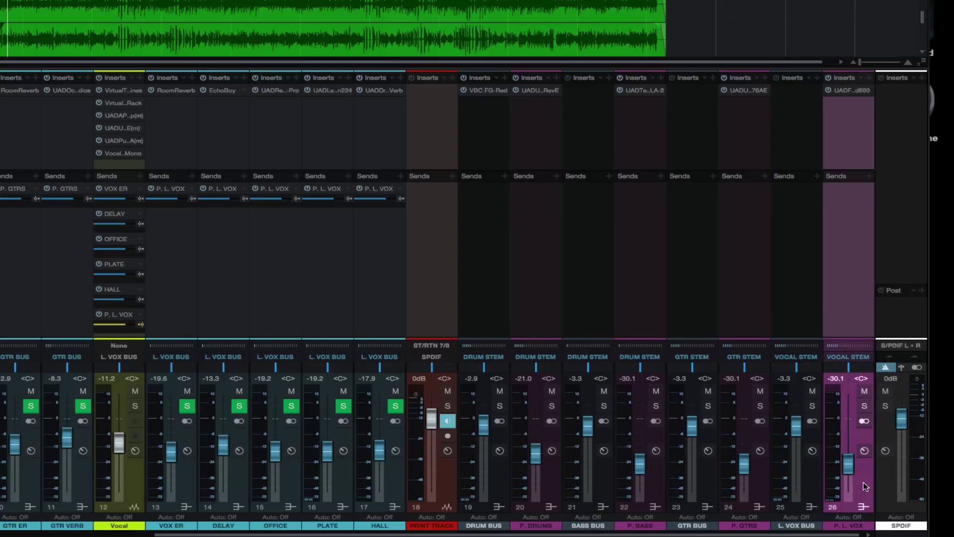
pyautogui.click(849, 92)
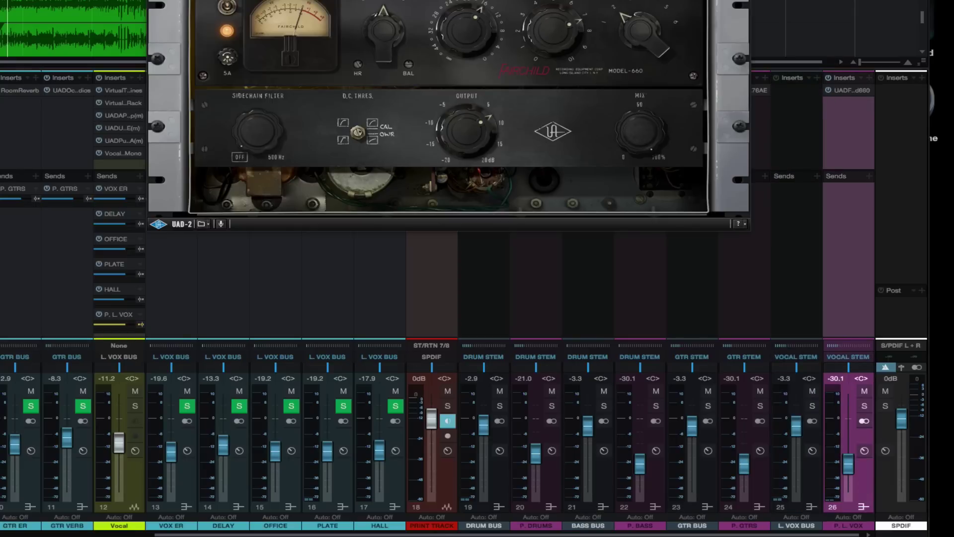
pyautogui.moveTo(449, 0); pyautogui.dragTo(422, 45)
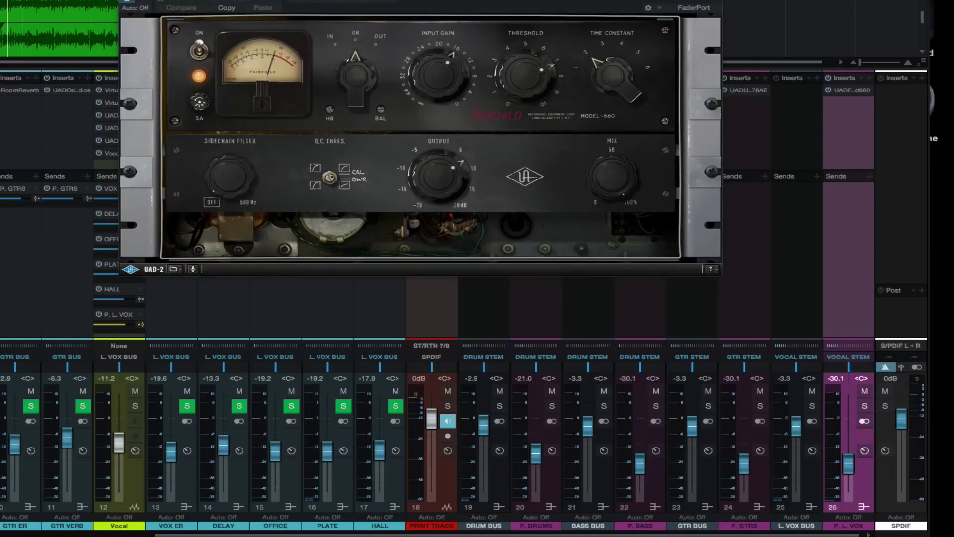
# - Play the mix and audition the vocal with P. L. VOX muted and unmuted
pyautogui.click(864, 392)
pyautogui.press('space')
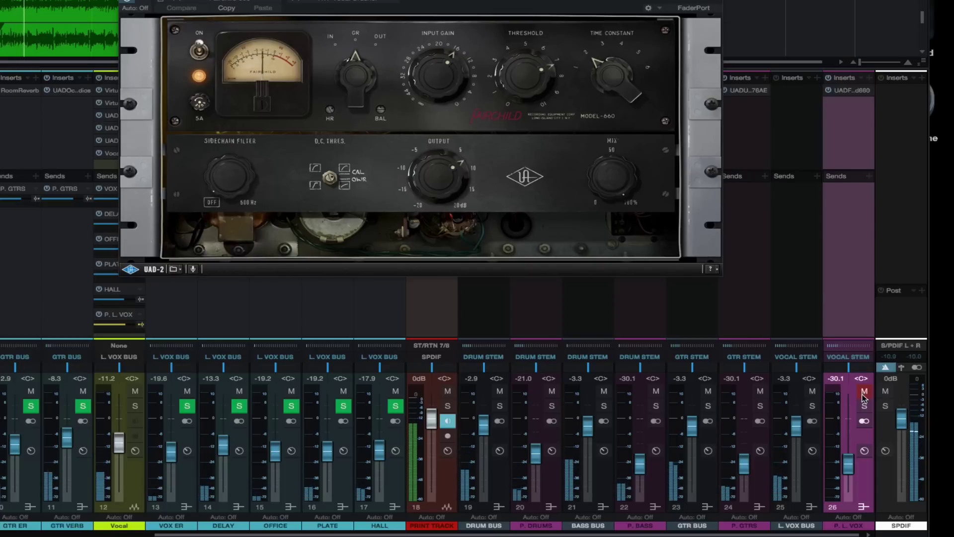
pyautogui.click(863, 394)
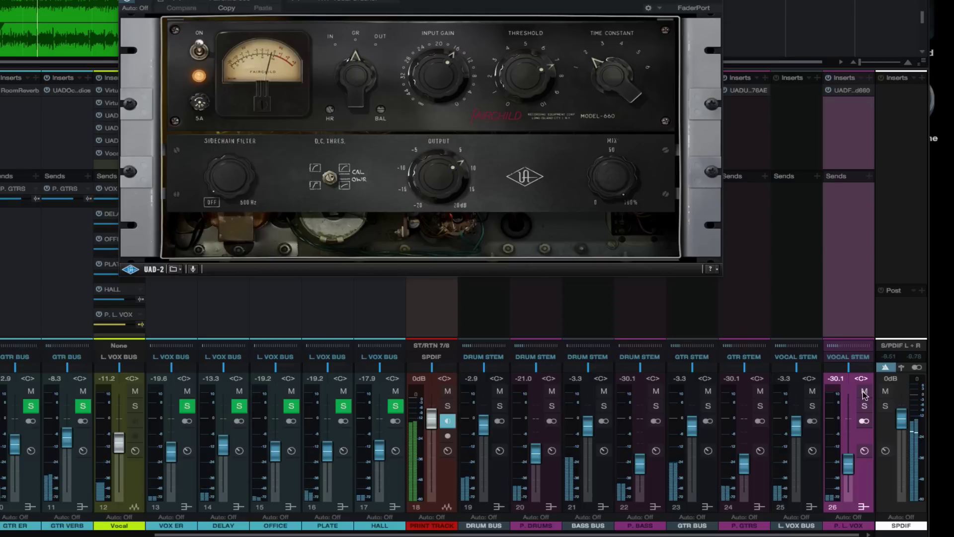
pyautogui.click(864, 391)
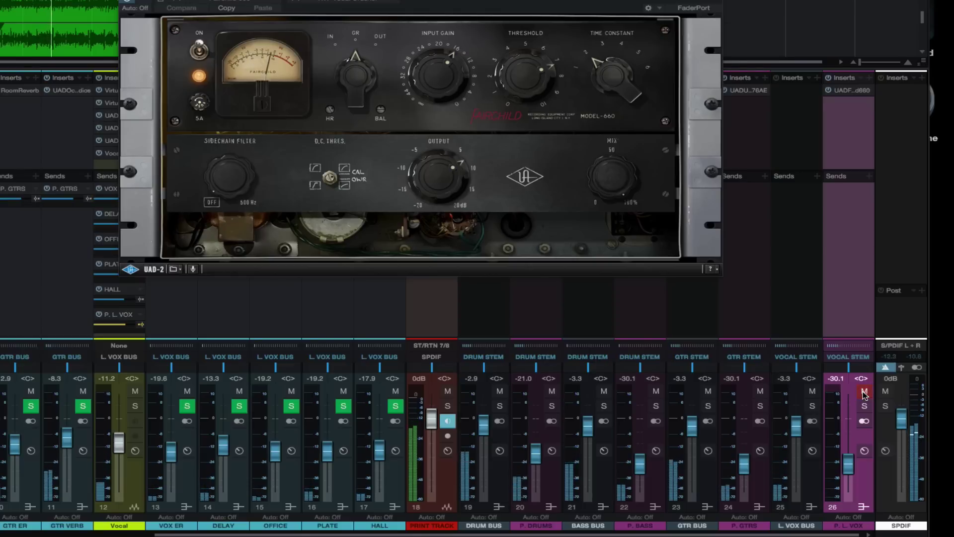
pyautogui.click(864, 392)
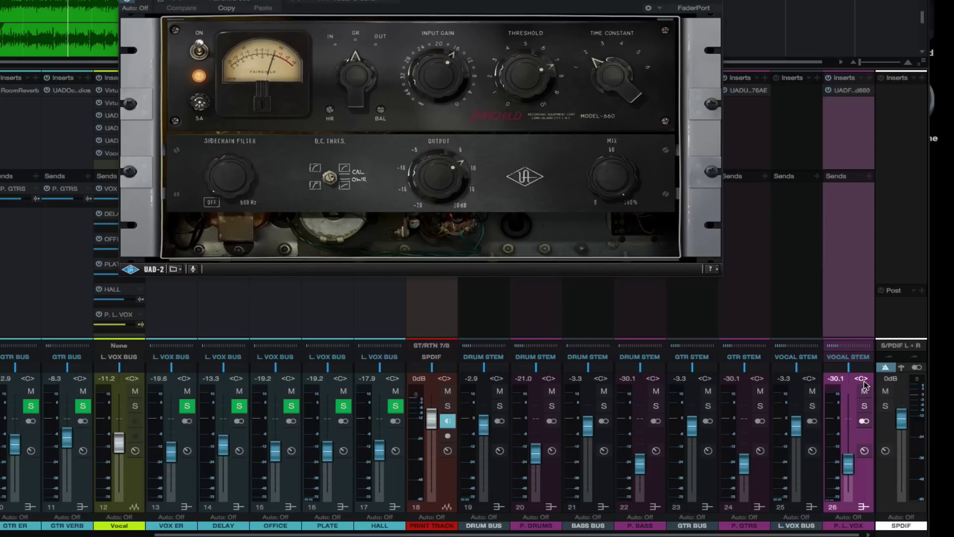
# - Resume playback, compare P. L. VOX muted and unmuted again, and close its Fairchild compressor
pyautogui.click(865, 391)
pyautogui.click(865, 392)
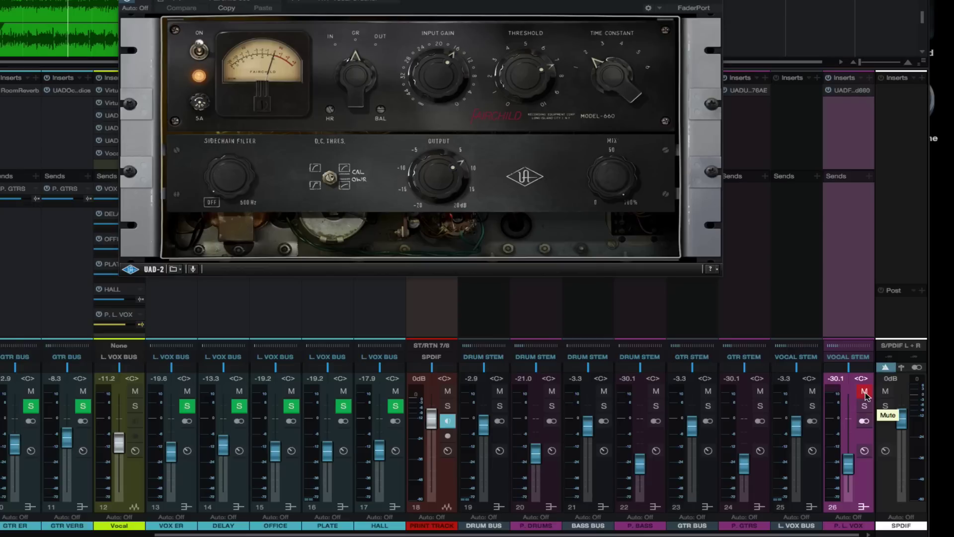
pyautogui.press('space')
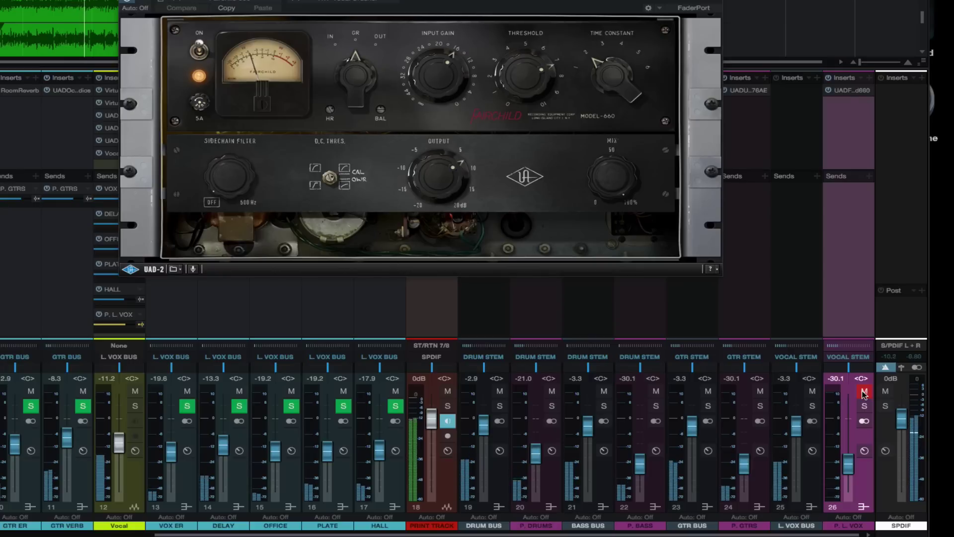
pyautogui.click(864, 392)
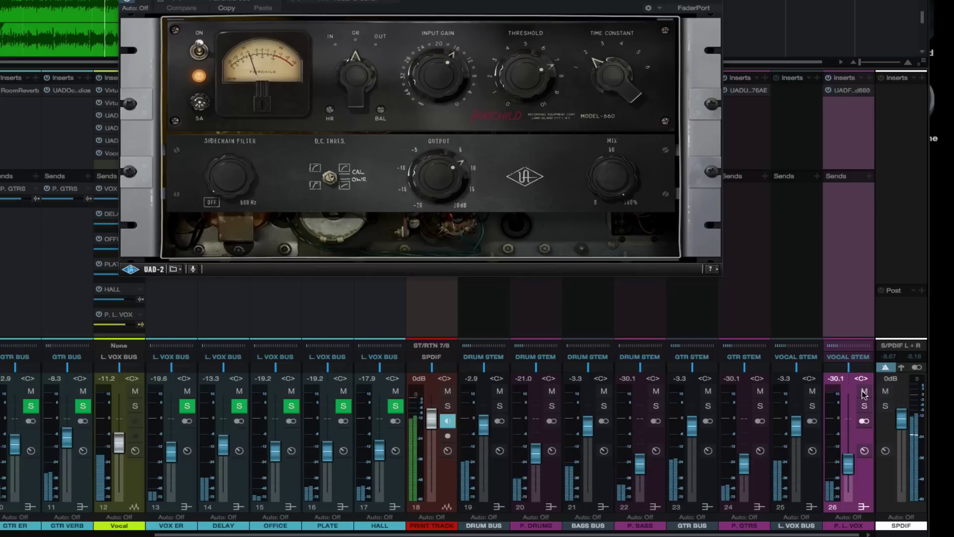
pyautogui.click(864, 392)
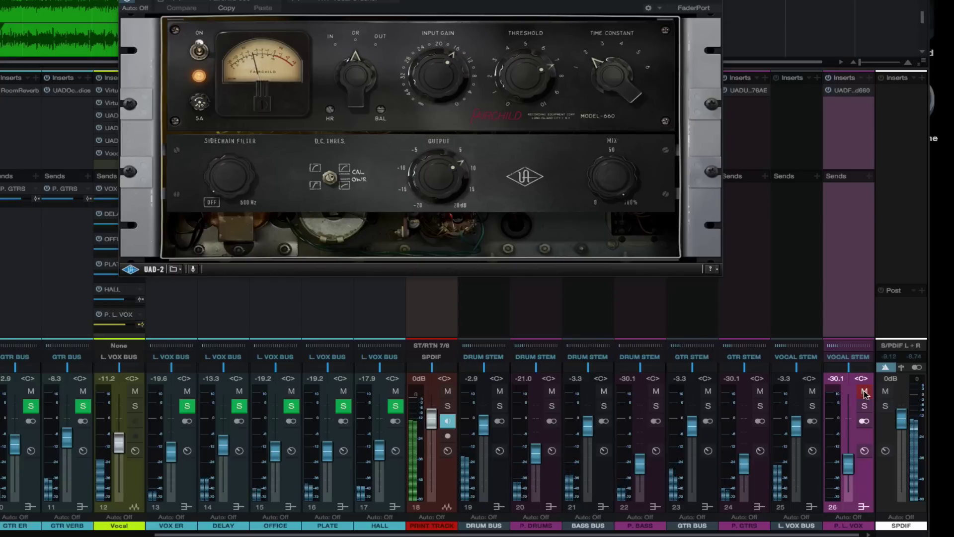
pyautogui.click(864, 392)
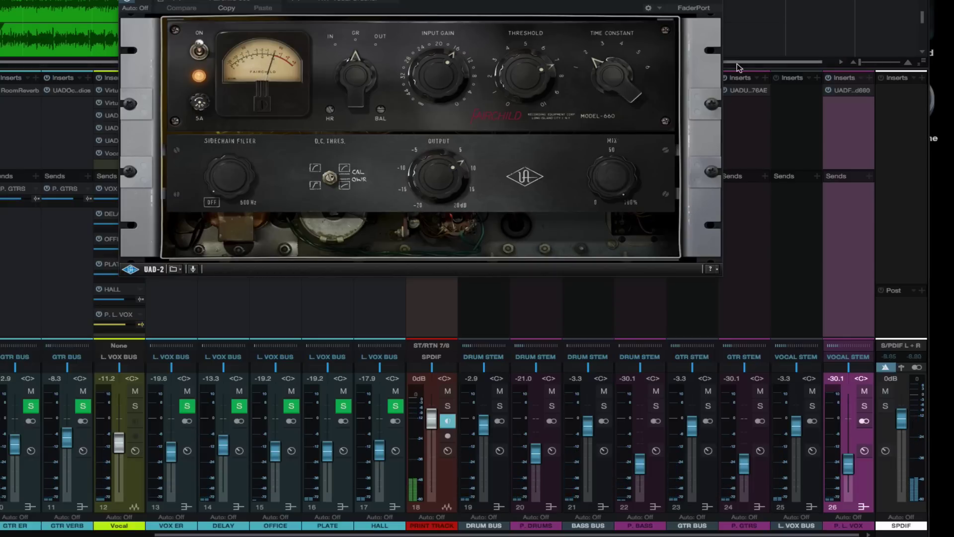
pyautogui.click(716, 2)
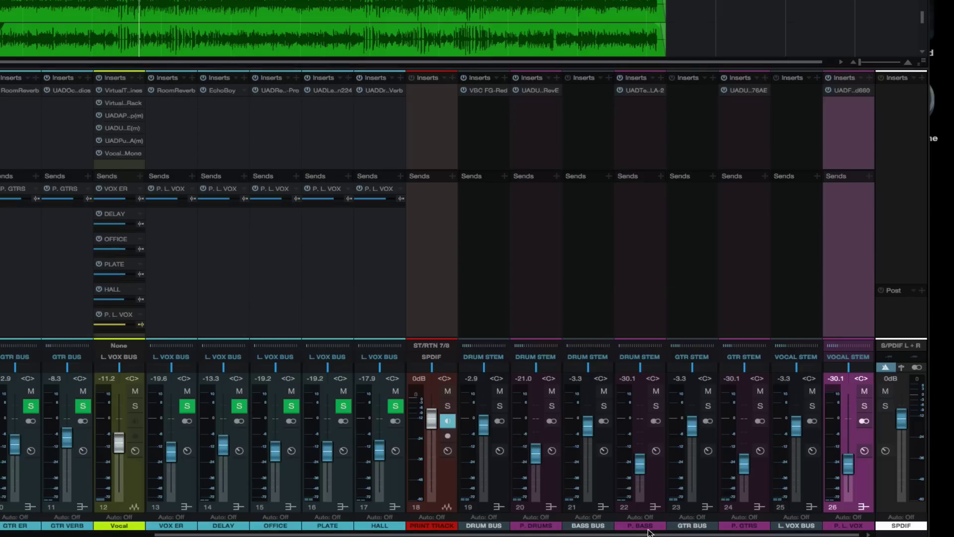
# - Mute the P. DRUMS, P. BASS, P. GTRS and P. L. VOX channels to hear the mix without parallel compression
pyautogui.click(552, 482)
pyautogui.click(661, 487)
pyautogui.click(763, 484)
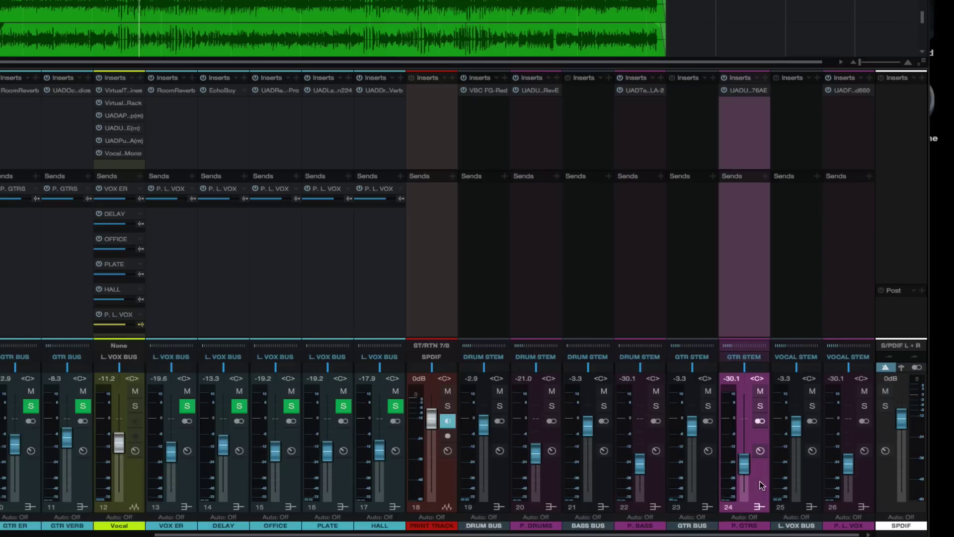
pyautogui.click(871, 486)
pyautogui.click(551, 391)
pyautogui.click(655, 391)
pyautogui.click(760, 391)
pyautogui.click(865, 391)
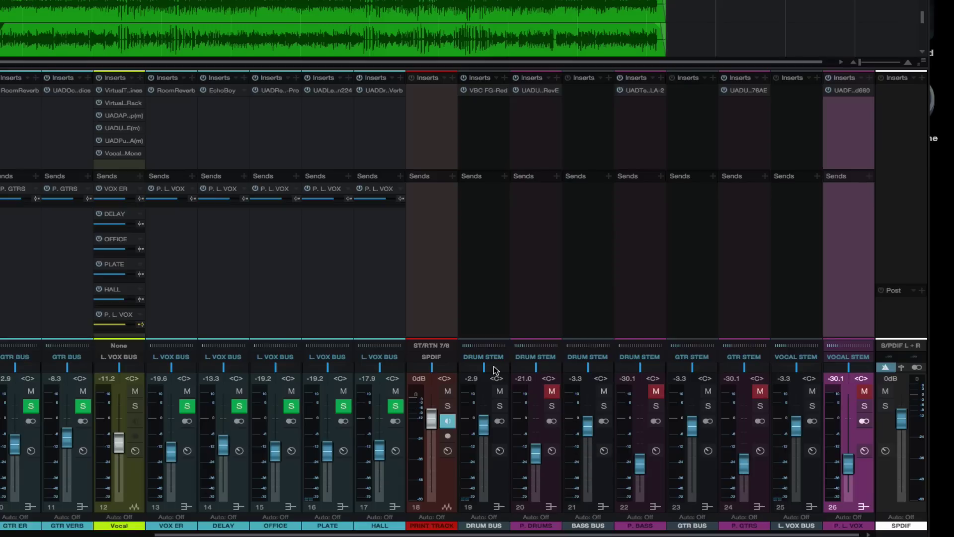
pyautogui.click(552, 406)
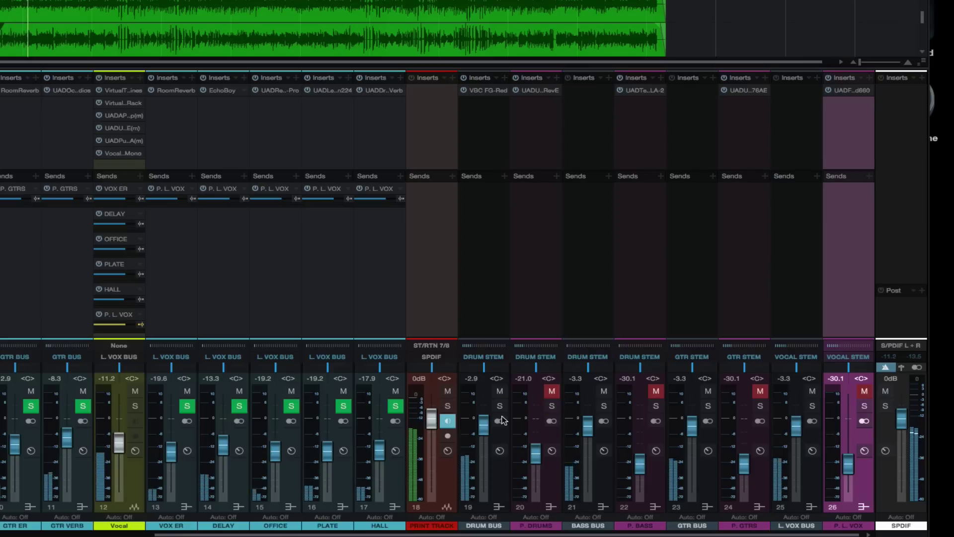
# - Lower the Vocal fader to -12.4 dB and unmute all four parallel channels during playback
pyautogui.moveTo(119, 437); pyautogui.dragTo(118, 441)
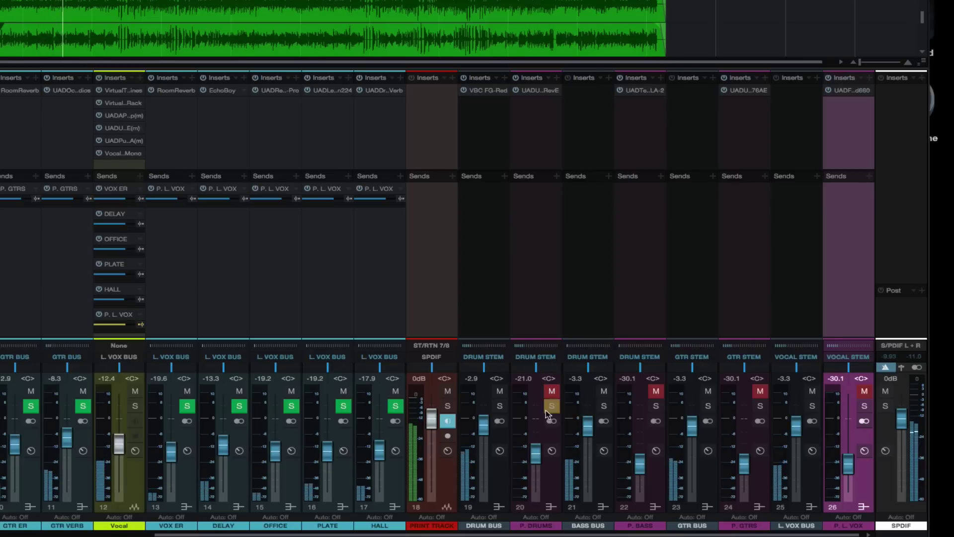
pyautogui.click(551, 391)
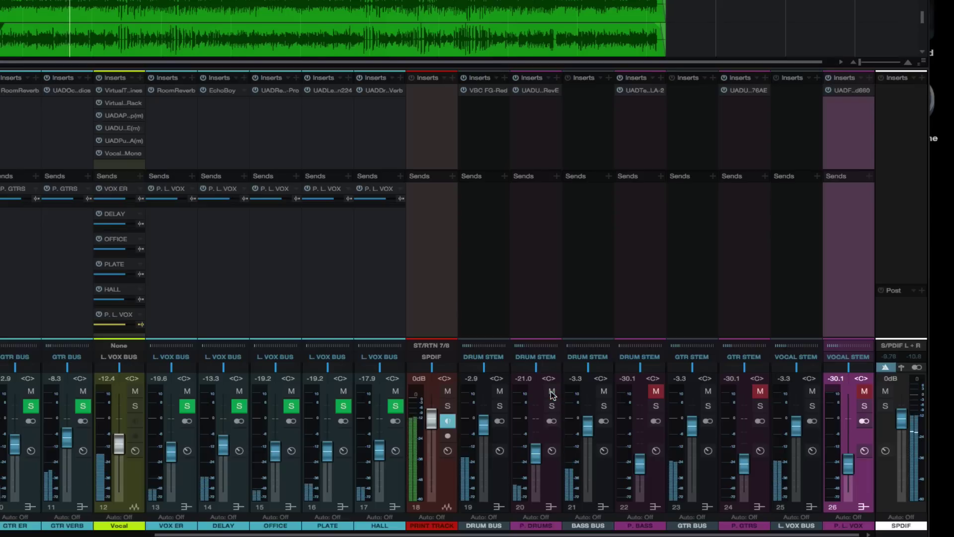
pyautogui.click(656, 391)
pyautogui.click(760, 391)
pyautogui.click(864, 391)
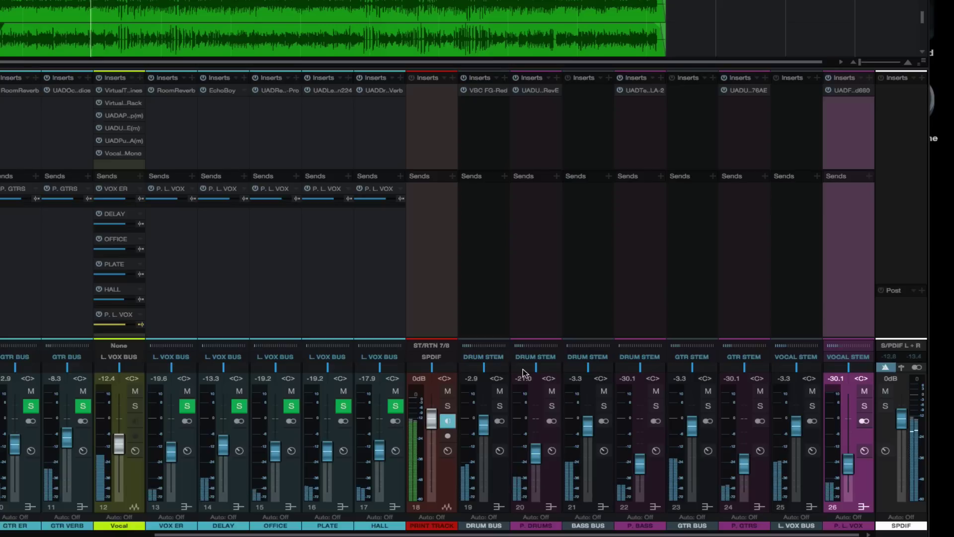
# - Toggle the P. DRUMS mute, and compare the full mix with all four parallel channels muted and unmuted
pyautogui.click(551, 391)
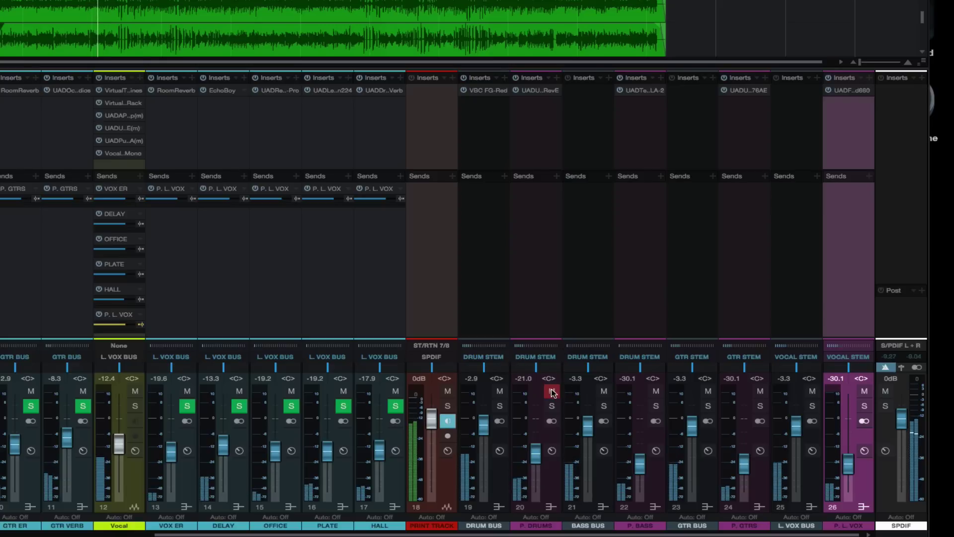
pyautogui.click(551, 391)
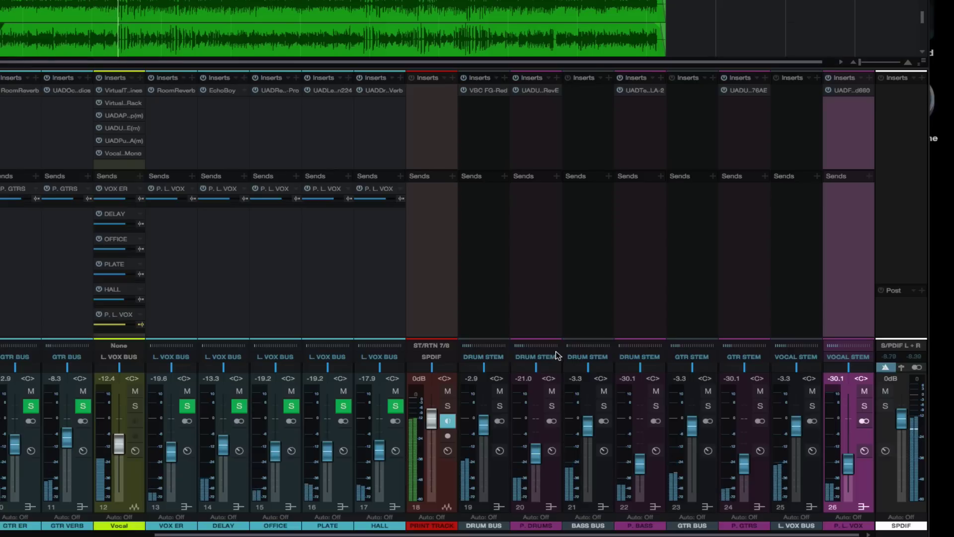
pyautogui.click(551, 391)
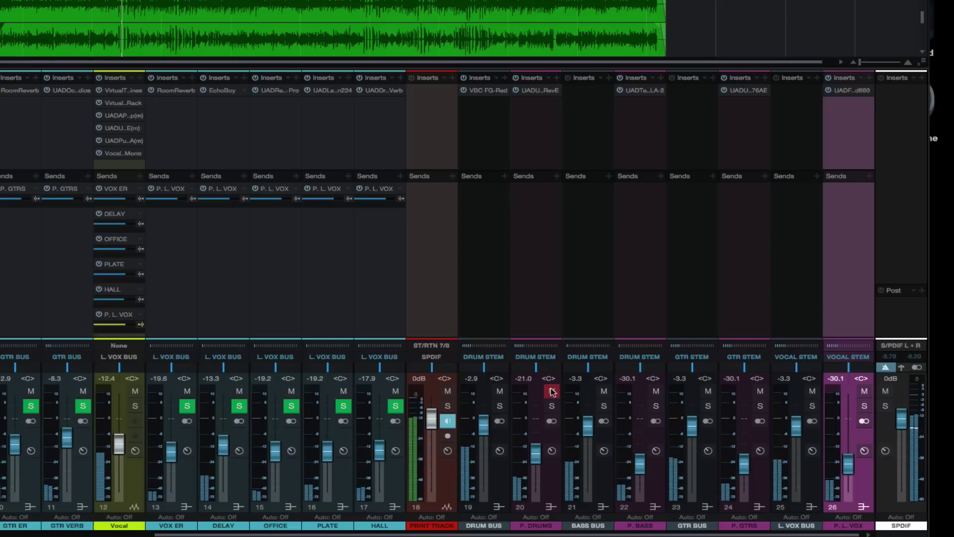
pyautogui.click(656, 391)
pyautogui.click(760, 390)
pyautogui.click(865, 391)
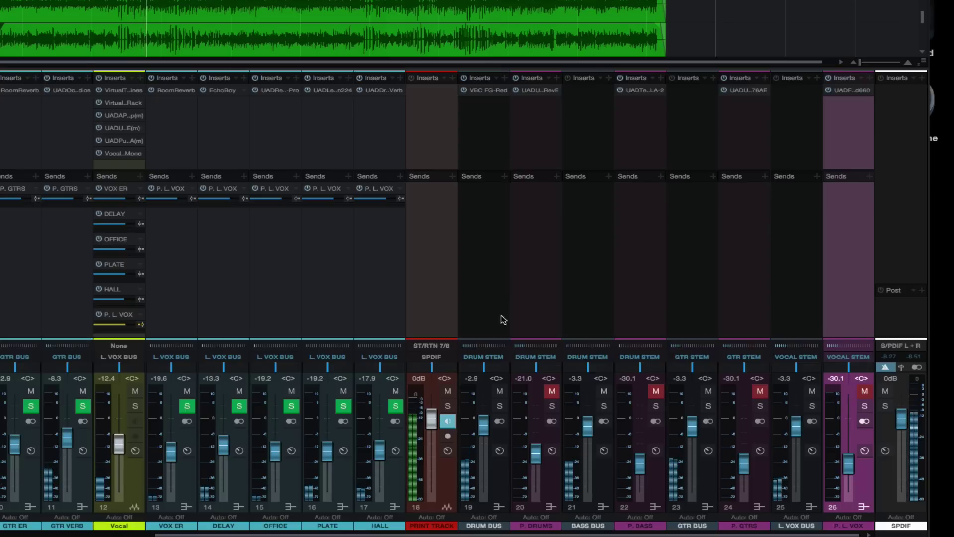
pyautogui.click(552, 391)
pyautogui.click(655, 391)
pyautogui.click(760, 391)
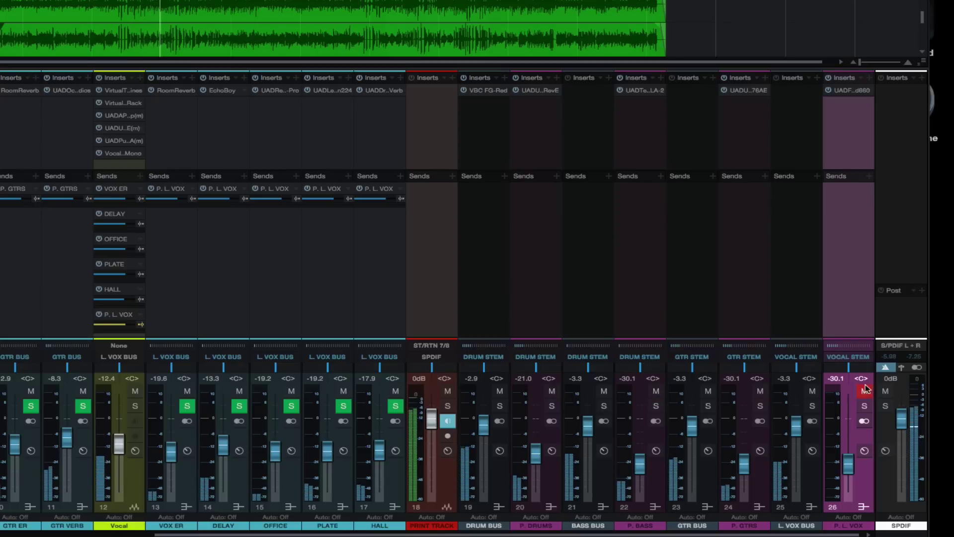
pyautogui.click(865, 391)
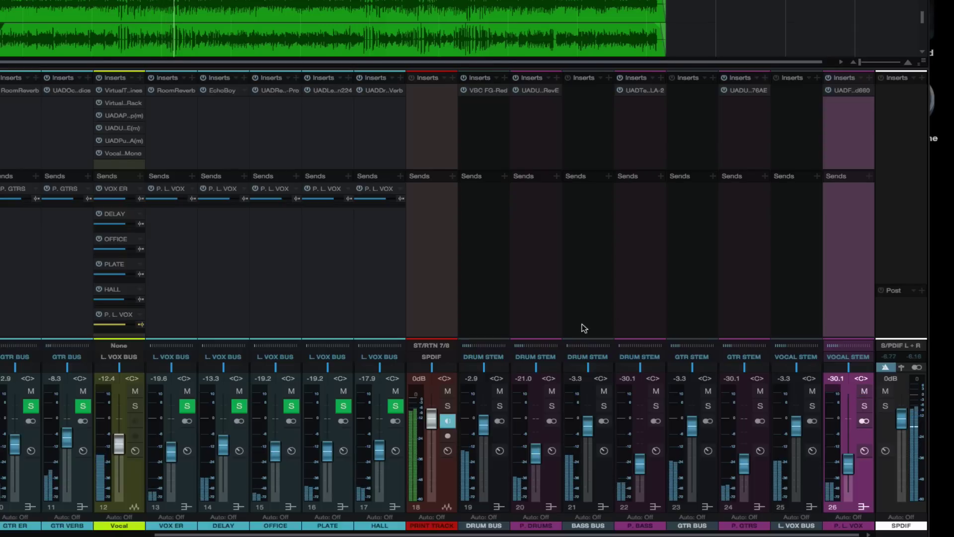
# - Repeat the full-mix comparison by muting P. DRUMS, P. BASS, P. GTRS and P. L. VOX and bringing them back in
pyautogui.click(550, 391)
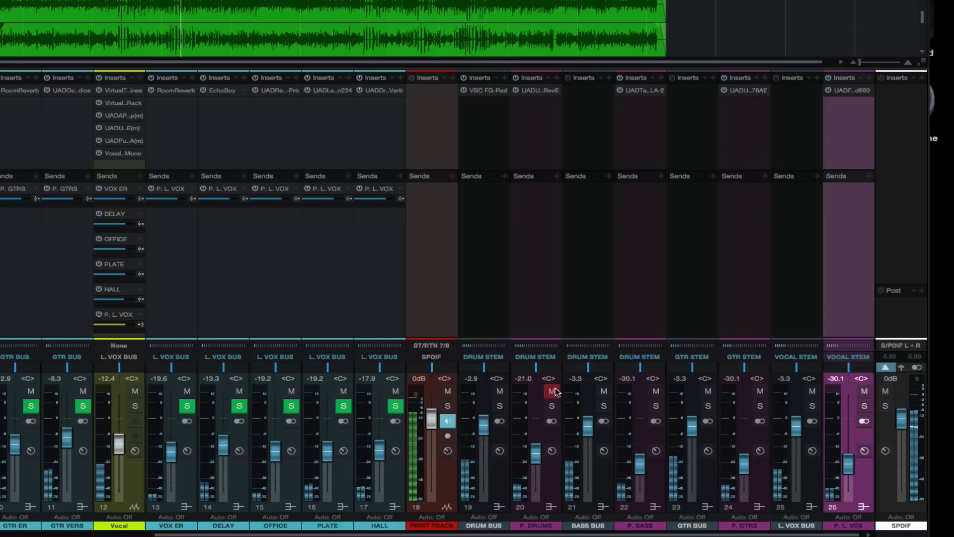
pyautogui.click(654, 392)
pyautogui.click(760, 391)
pyautogui.click(863, 391)
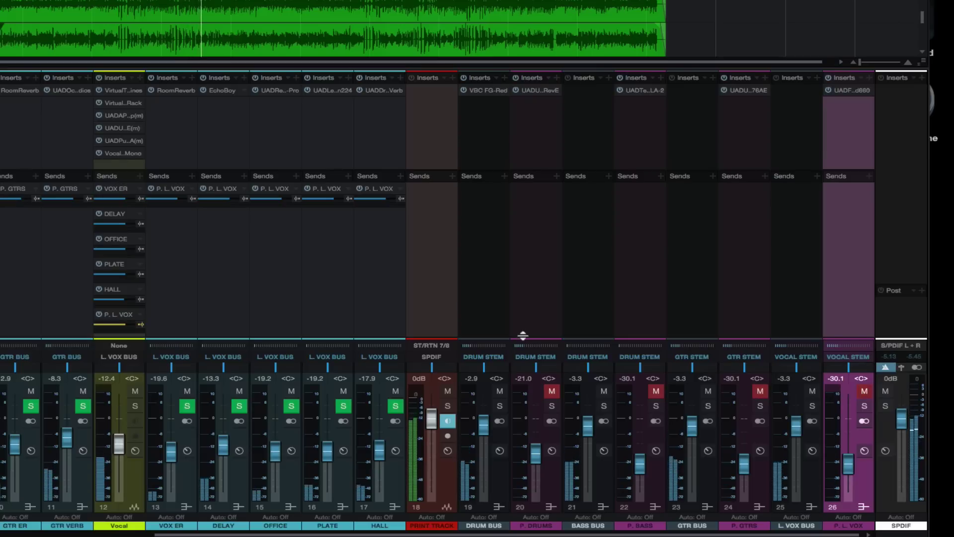
pyautogui.click(551, 391)
pyautogui.click(653, 392)
pyautogui.click(760, 392)
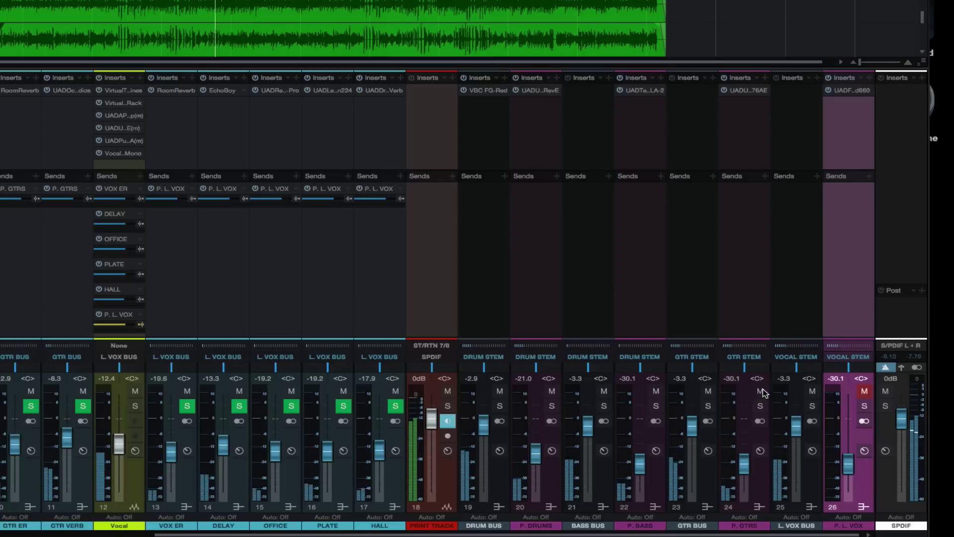
pyautogui.click(864, 392)
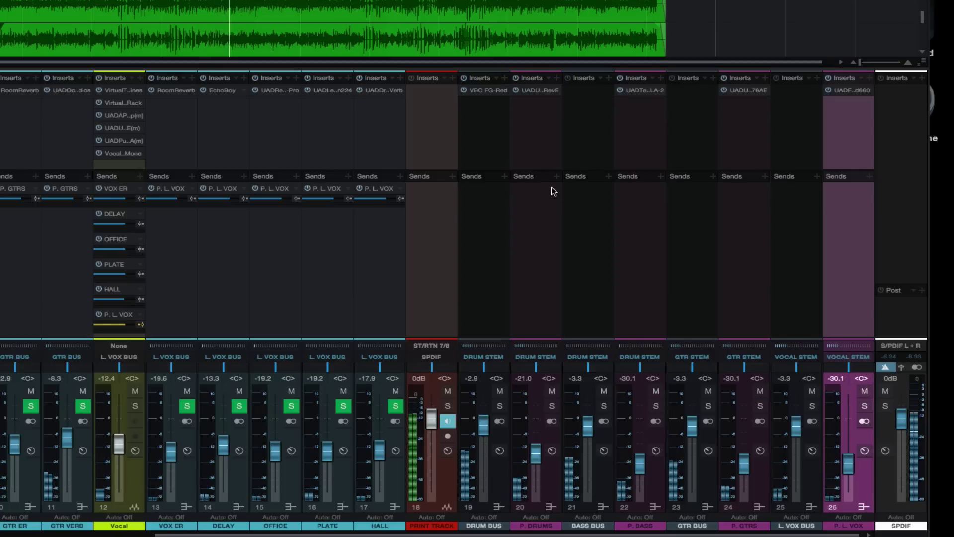
# - Audition the mix with P. DRUMS, P. BASS, P. GTRS and P. L. VOX muted during playback, and unmute them one by one
pyautogui.click(551, 391)
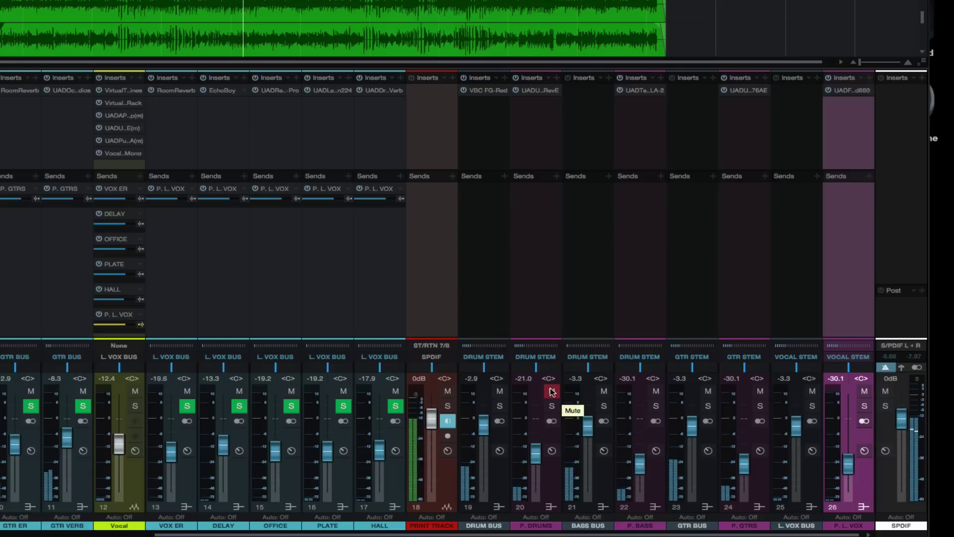
pyautogui.click(656, 391)
pyautogui.click(760, 391)
pyautogui.click(864, 391)
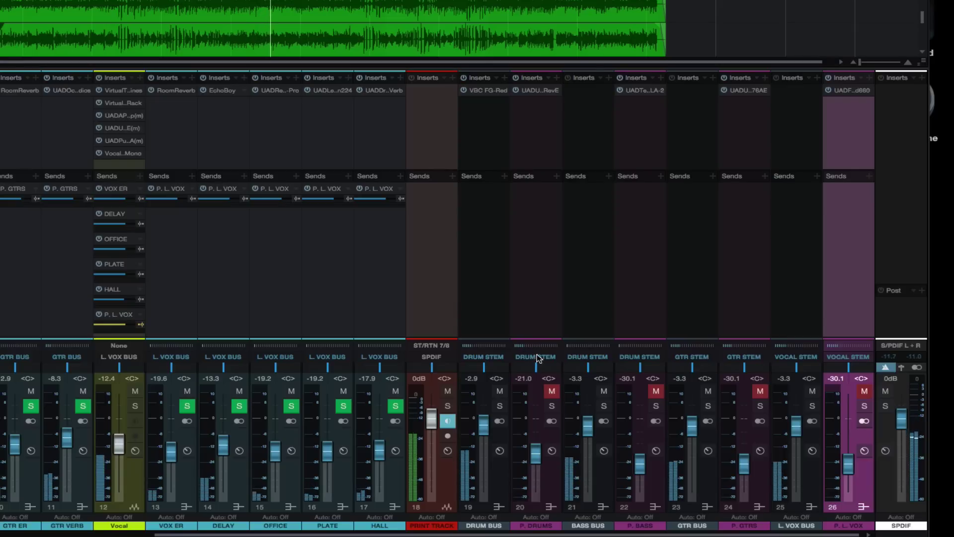
pyautogui.click(552, 391)
pyautogui.click(656, 391)
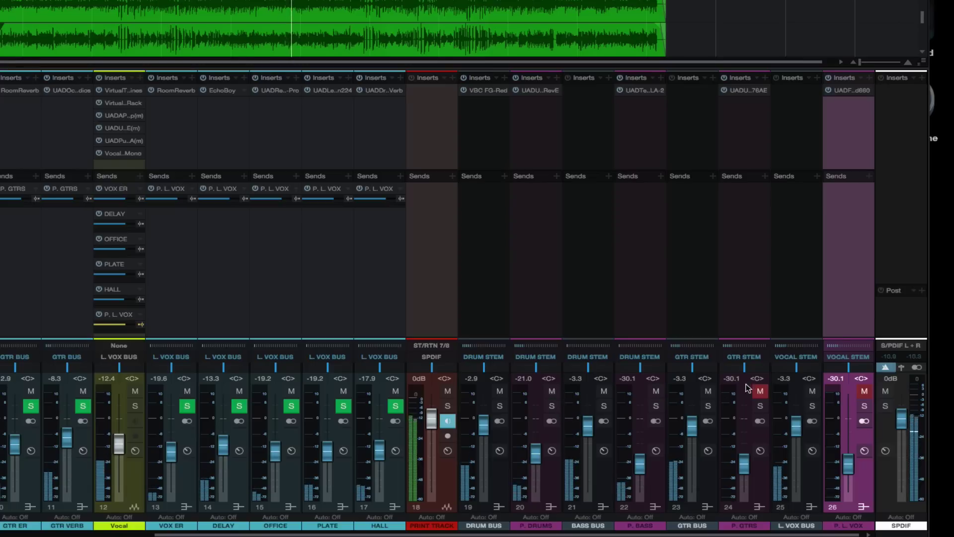
pyautogui.click(760, 391)
pyautogui.click(760, 391)
pyautogui.click(864, 391)
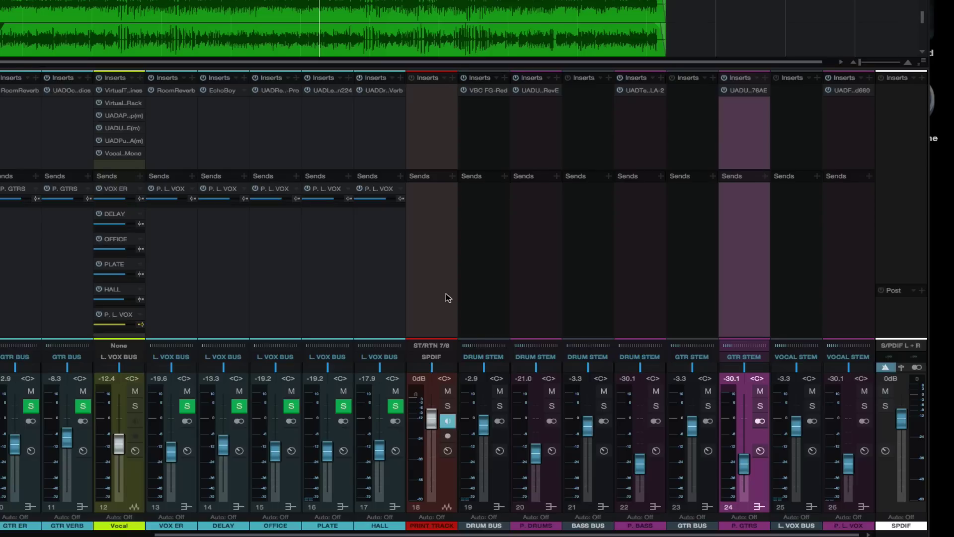
# - Select the DRUM BUS channel and the parallel P. DRUMS channel in turn to point out the pair
pyautogui.click(497, 494)
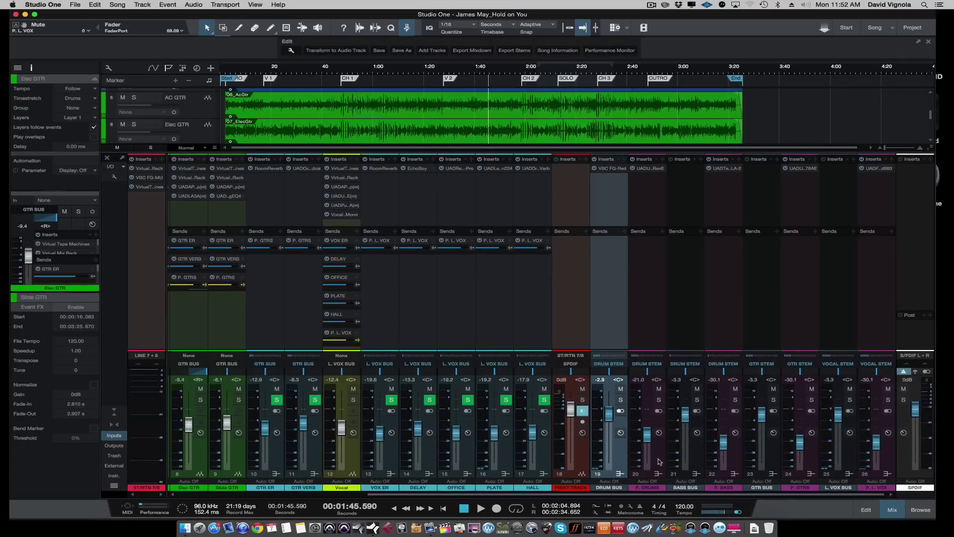
pyautogui.click(550, 489)
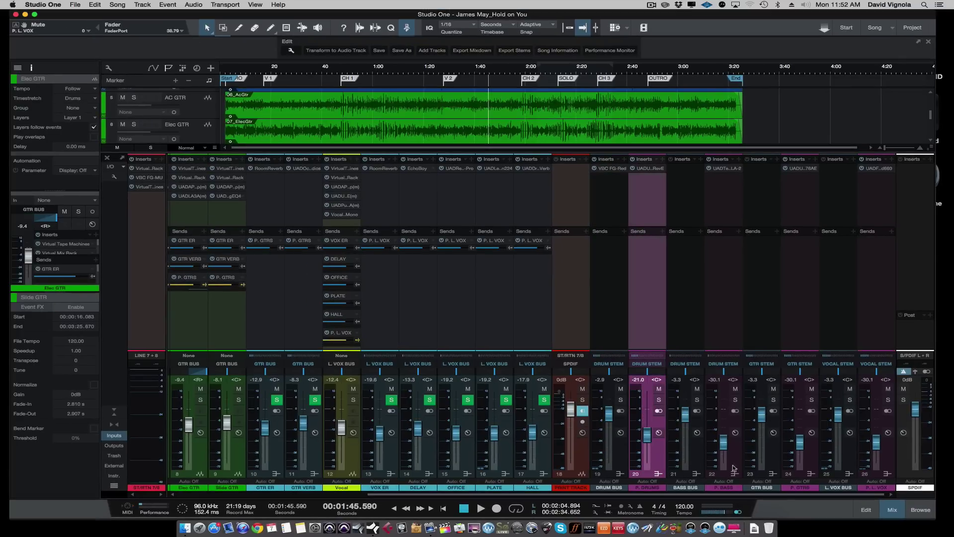